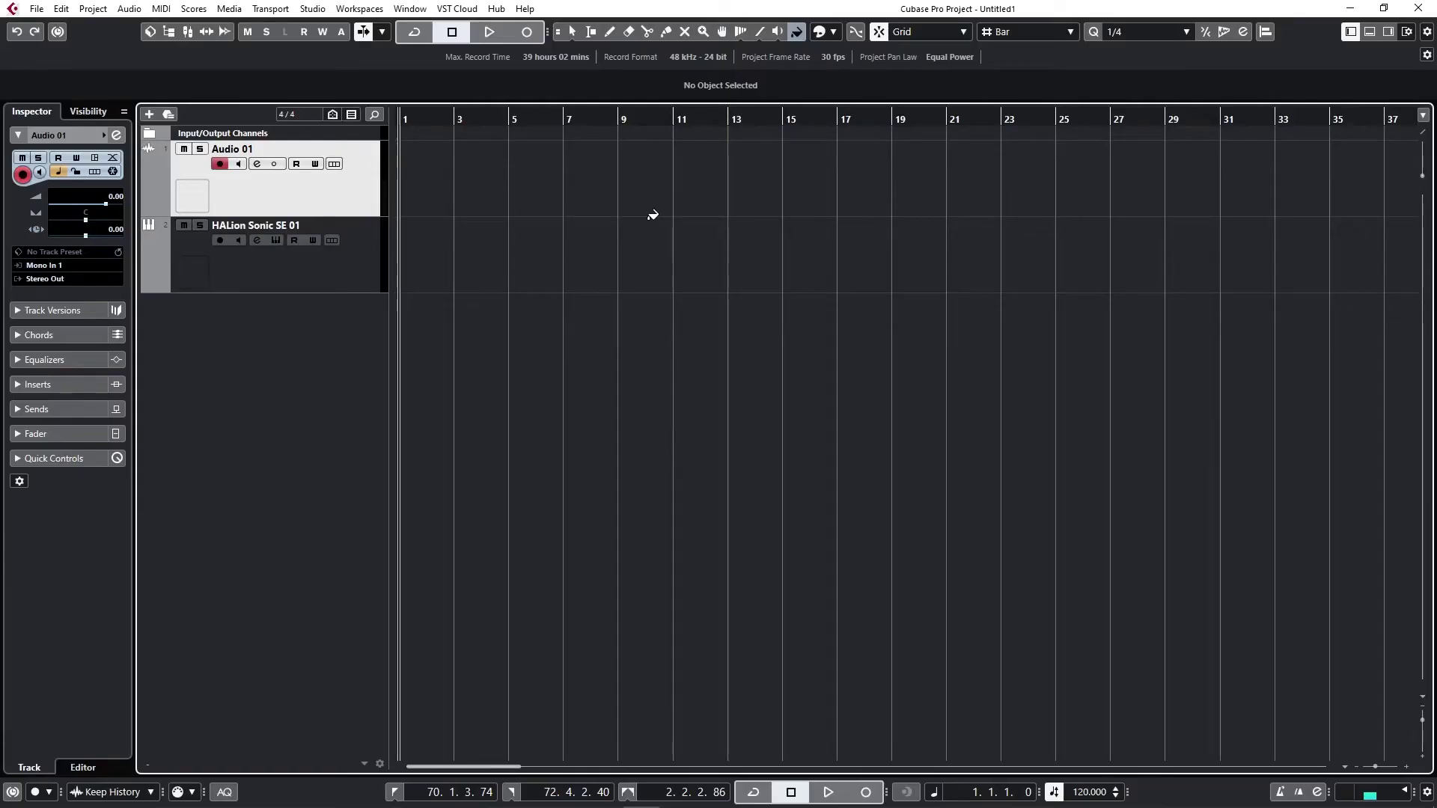
Step: Switch to the Object Selection tool and select HALion Sonic SE 01, then Audio 01
{"action": "key", "text": "1"}
{"action": "left_click", "coordinate": [650, 224]}
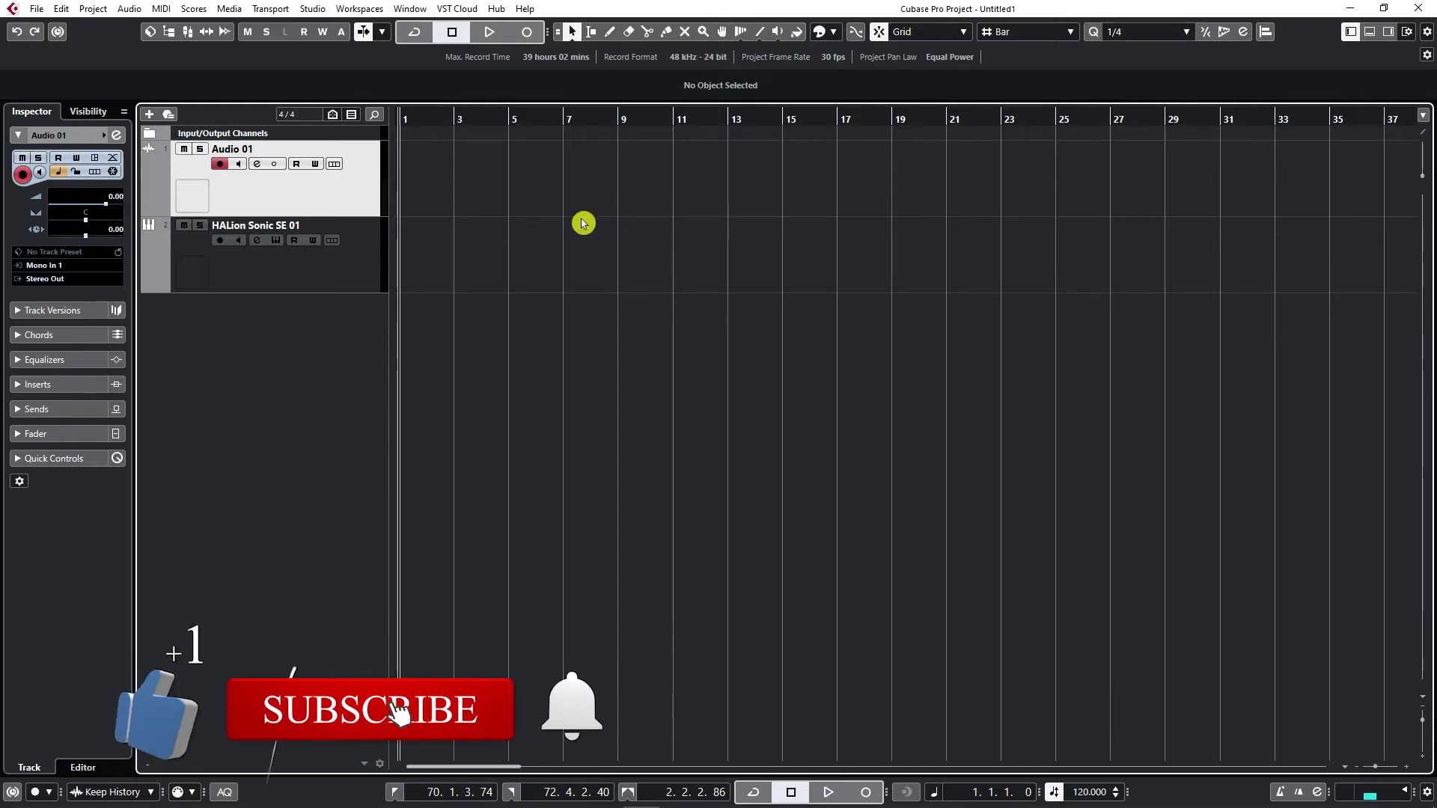
{"action": "left_click", "coordinate": [366, 247]}
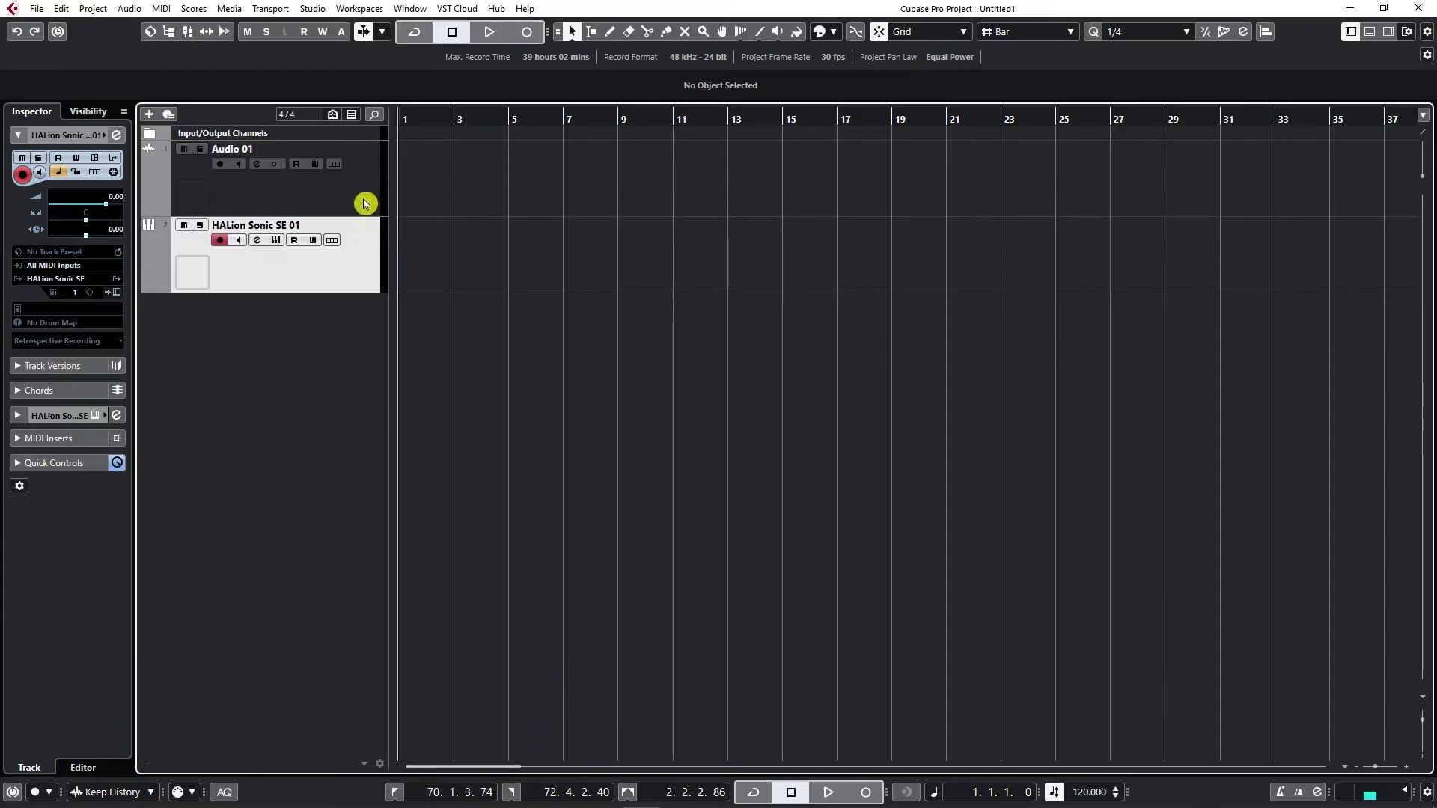
{"action": "left_click", "coordinate": [365, 203]}
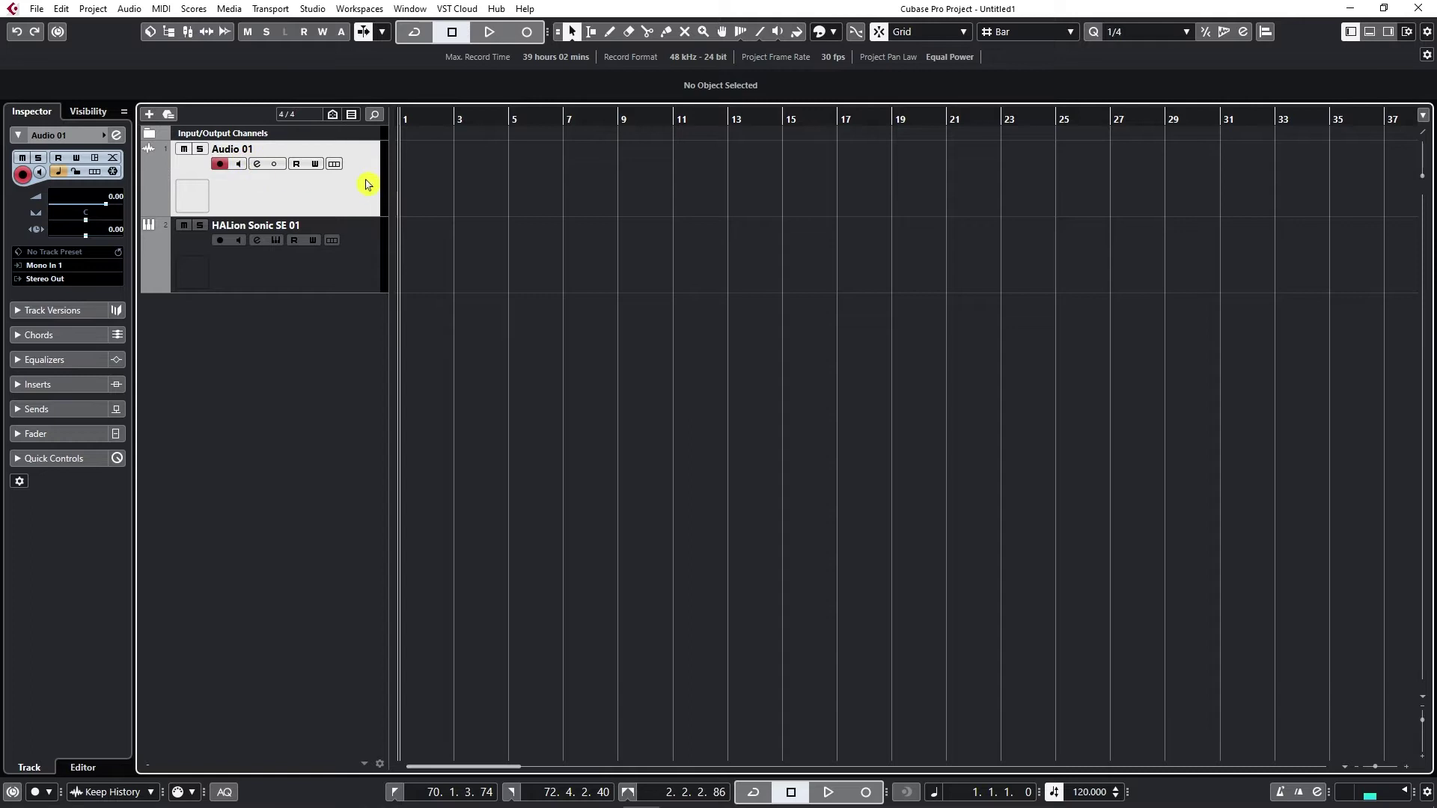
Step: Mute Audio 01, toggle its solo on and off, and disarm then re-arm recording
{"action": "left_click", "coordinate": [183, 149]}
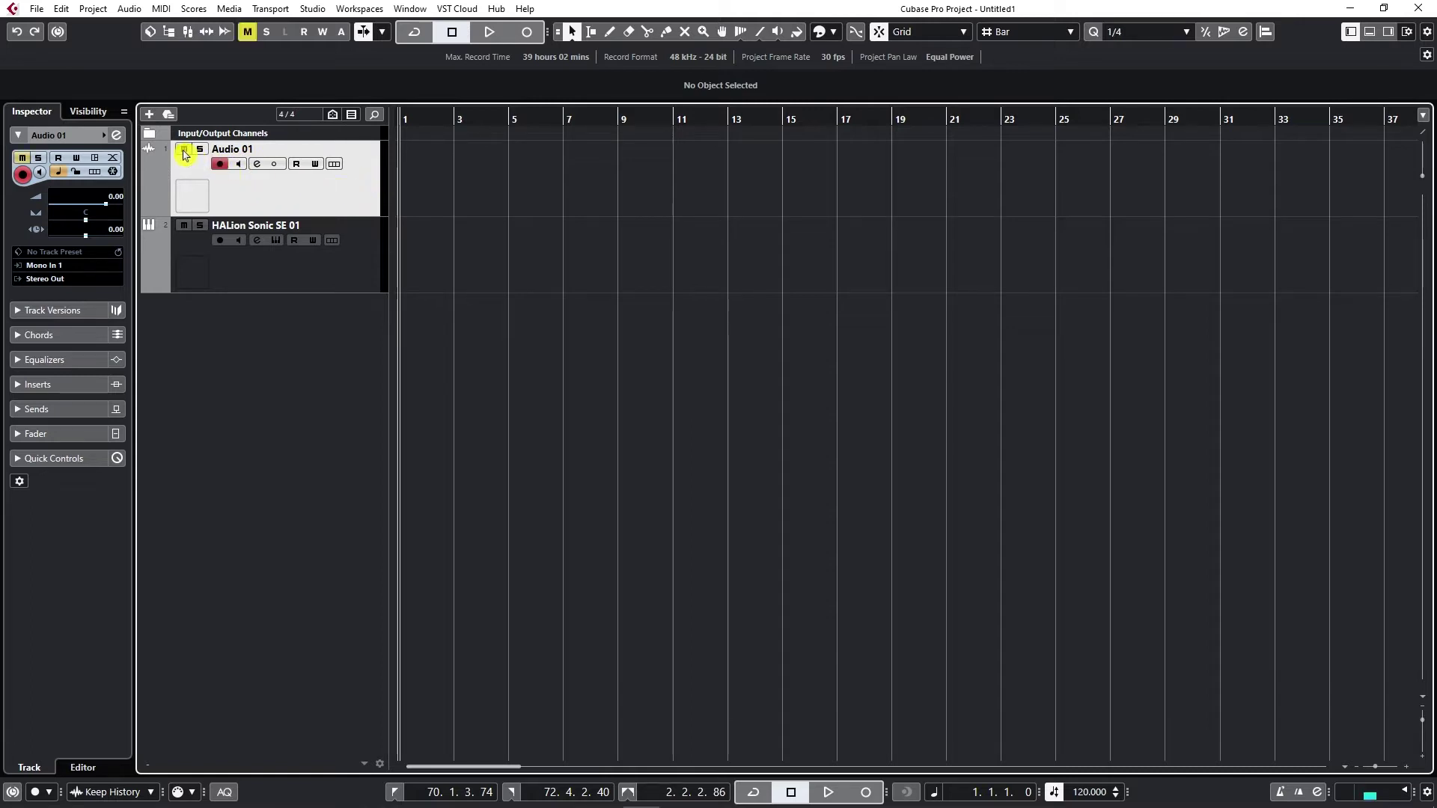
{"action": "left_click", "coordinate": [200, 150]}
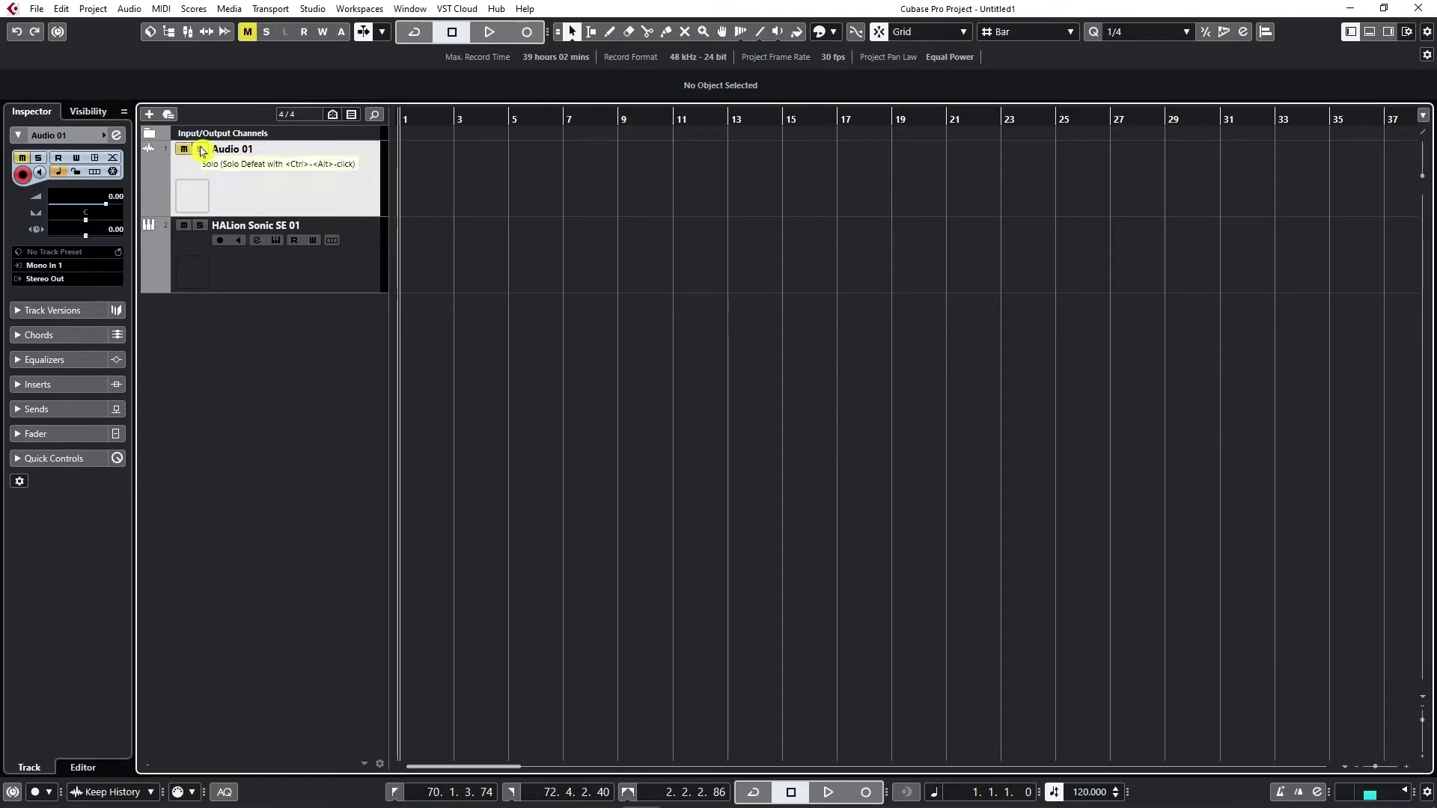
{"action": "left_click", "coordinate": [200, 150]}
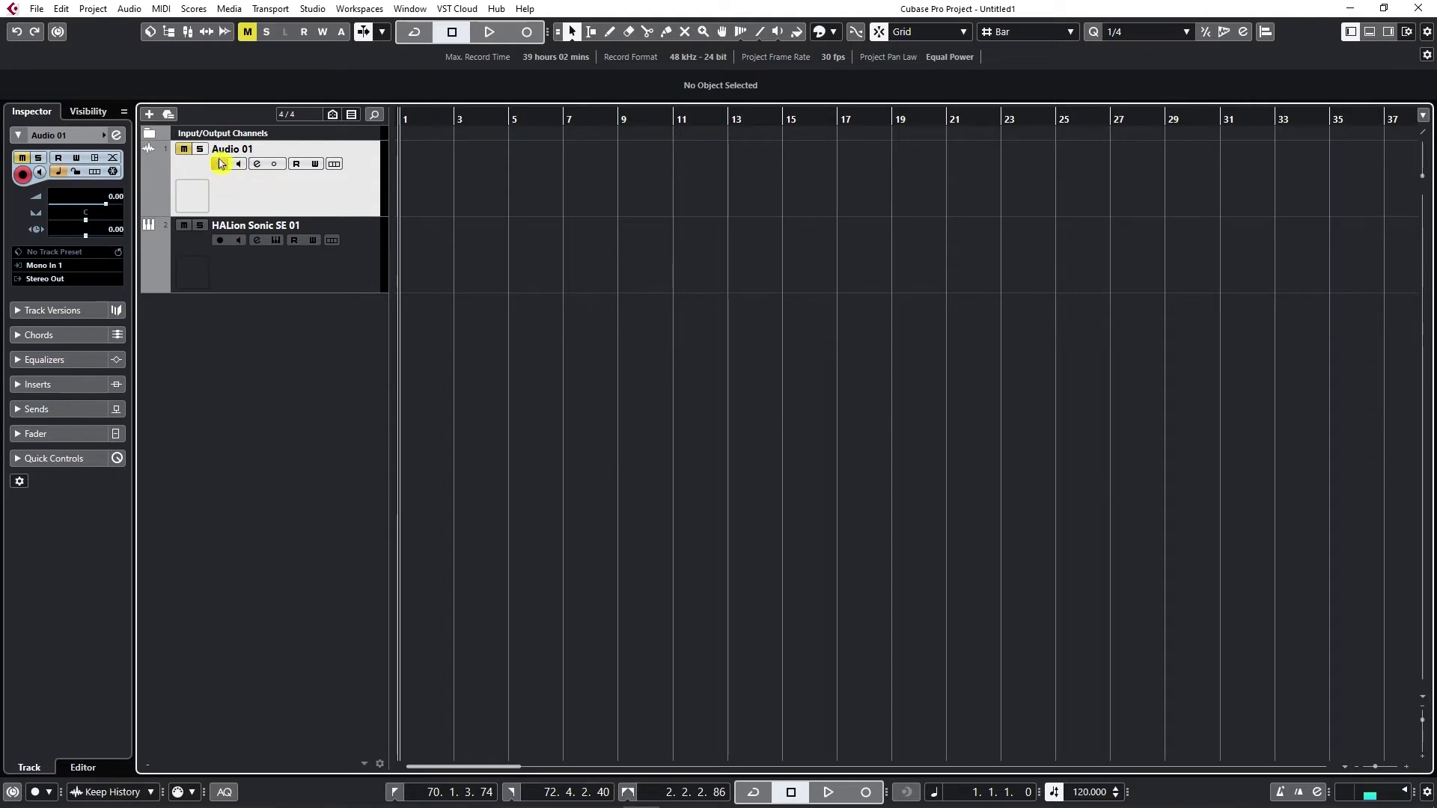
{"action": "left_click", "coordinate": [221, 163]}
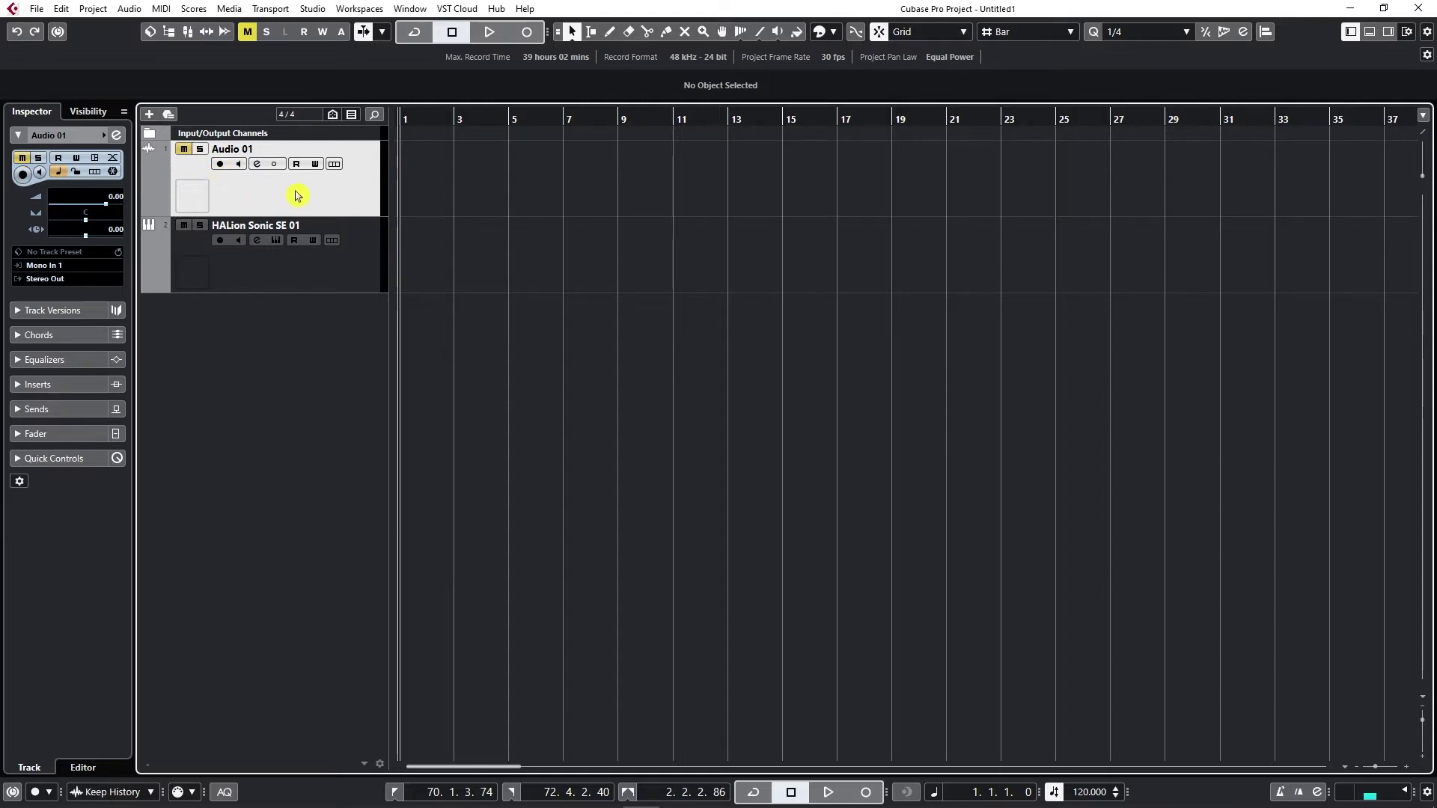
{"action": "left_click", "coordinate": [220, 164]}
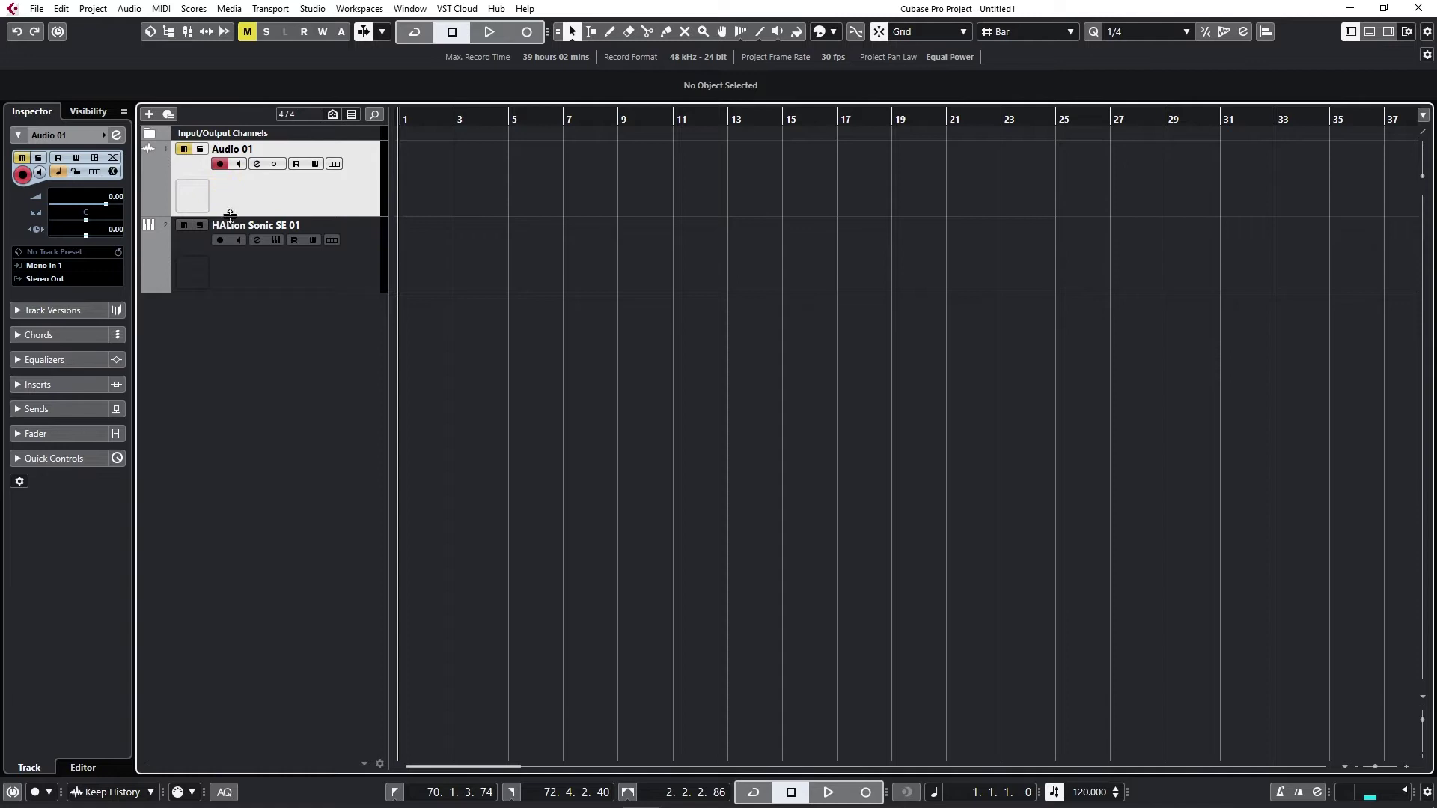
Step: Enable the Monitor button on Audio 01 and take the track out of mute
{"action": "left_click", "coordinate": [239, 165]}
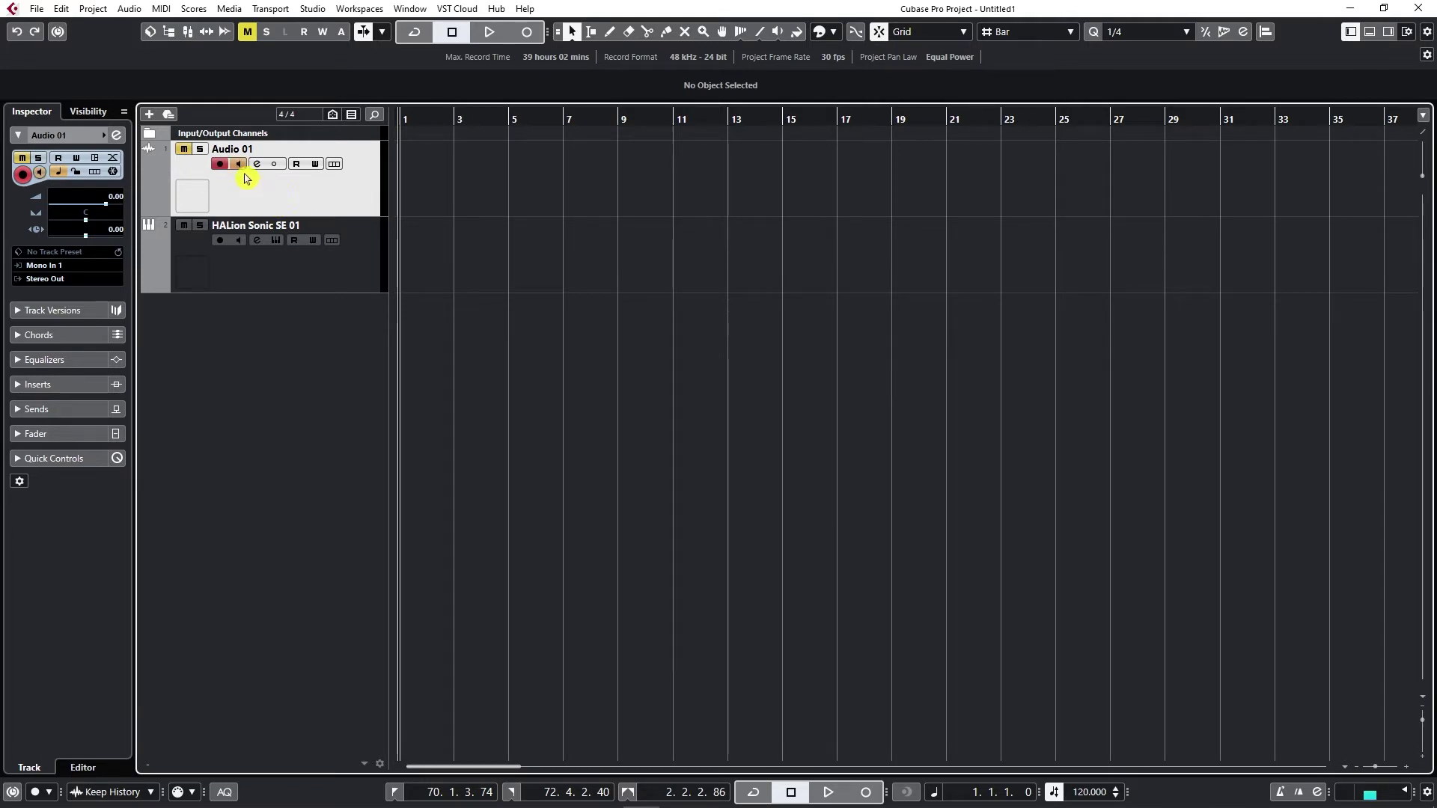
{"action": "left_click", "coordinate": [184, 150]}
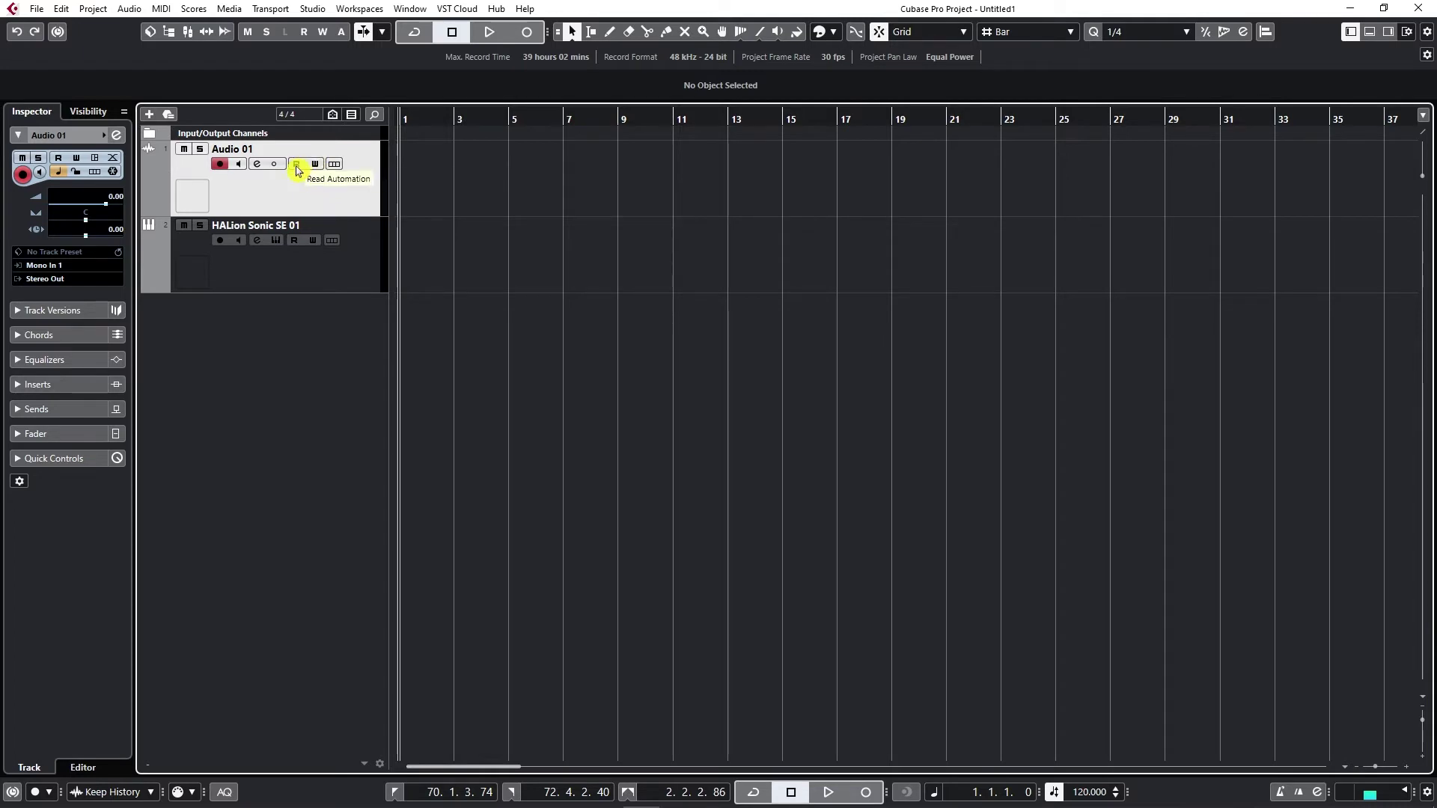
{"action": "left_click", "coordinate": [296, 164]}
{"action": "left_click", "coordinate": [296, 165]}
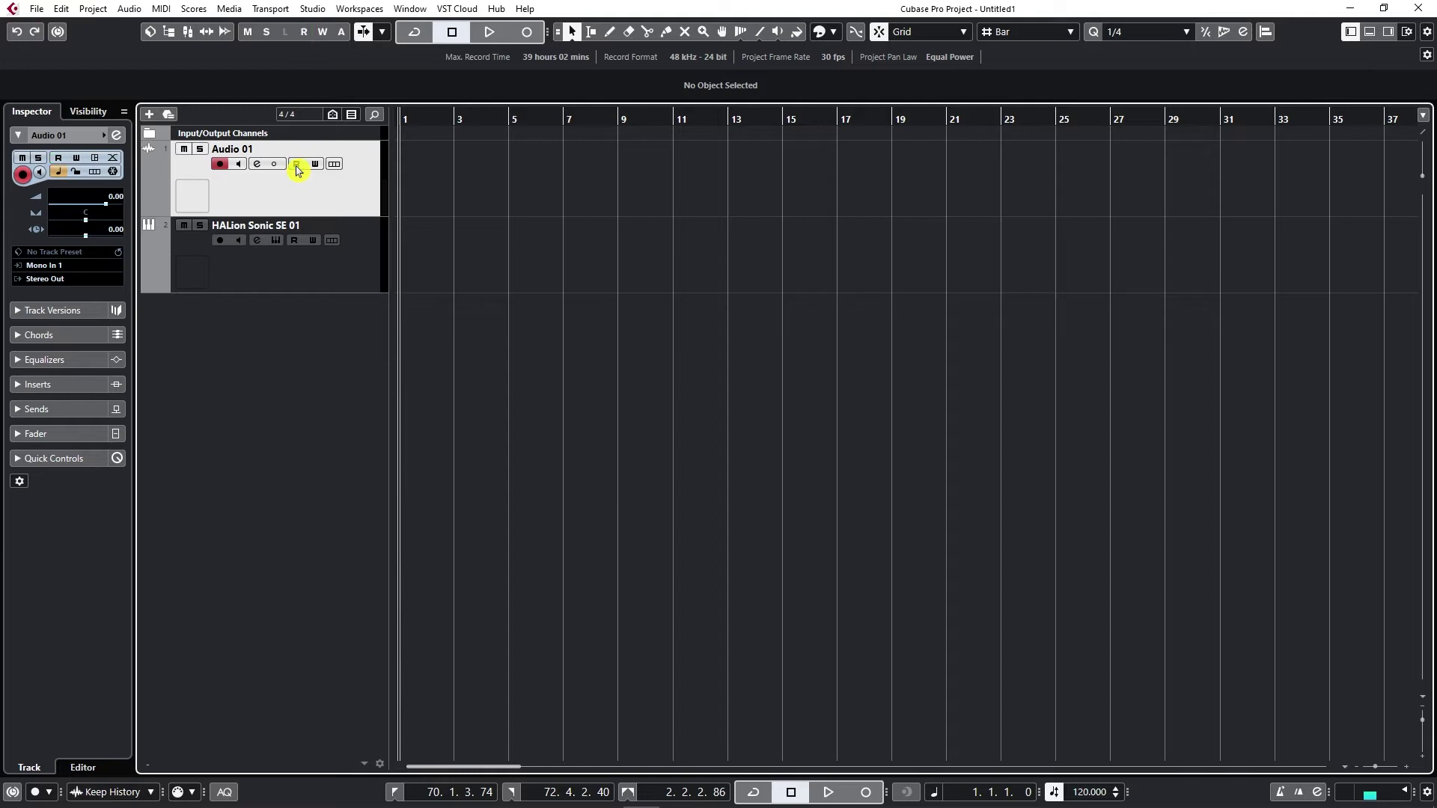
{"action": "left_click", "coordinate": [317, 172]}
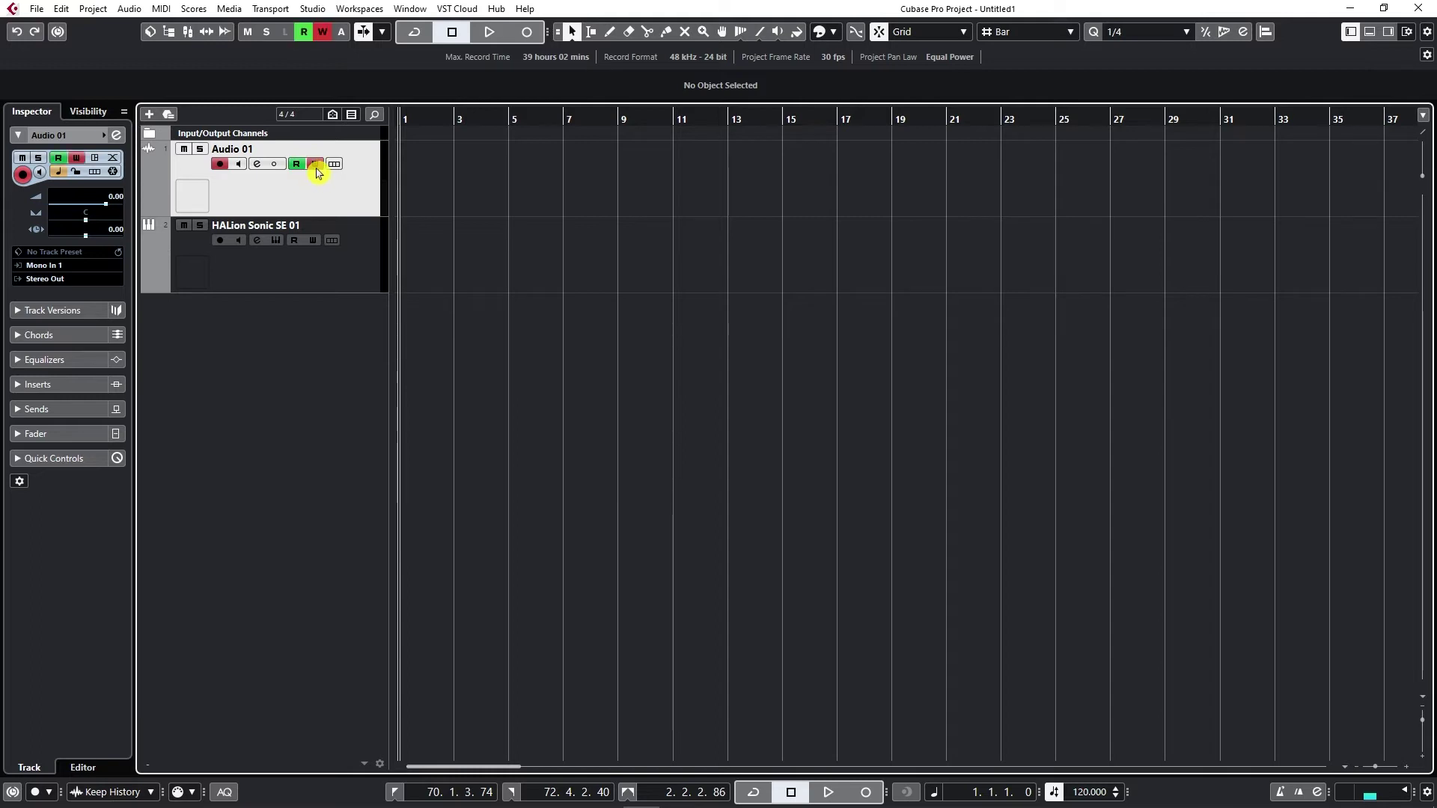
{"action": "left_click", "coordinate": [316, 171]}
{"action": "left_click", "coordinate": [297, 167]}
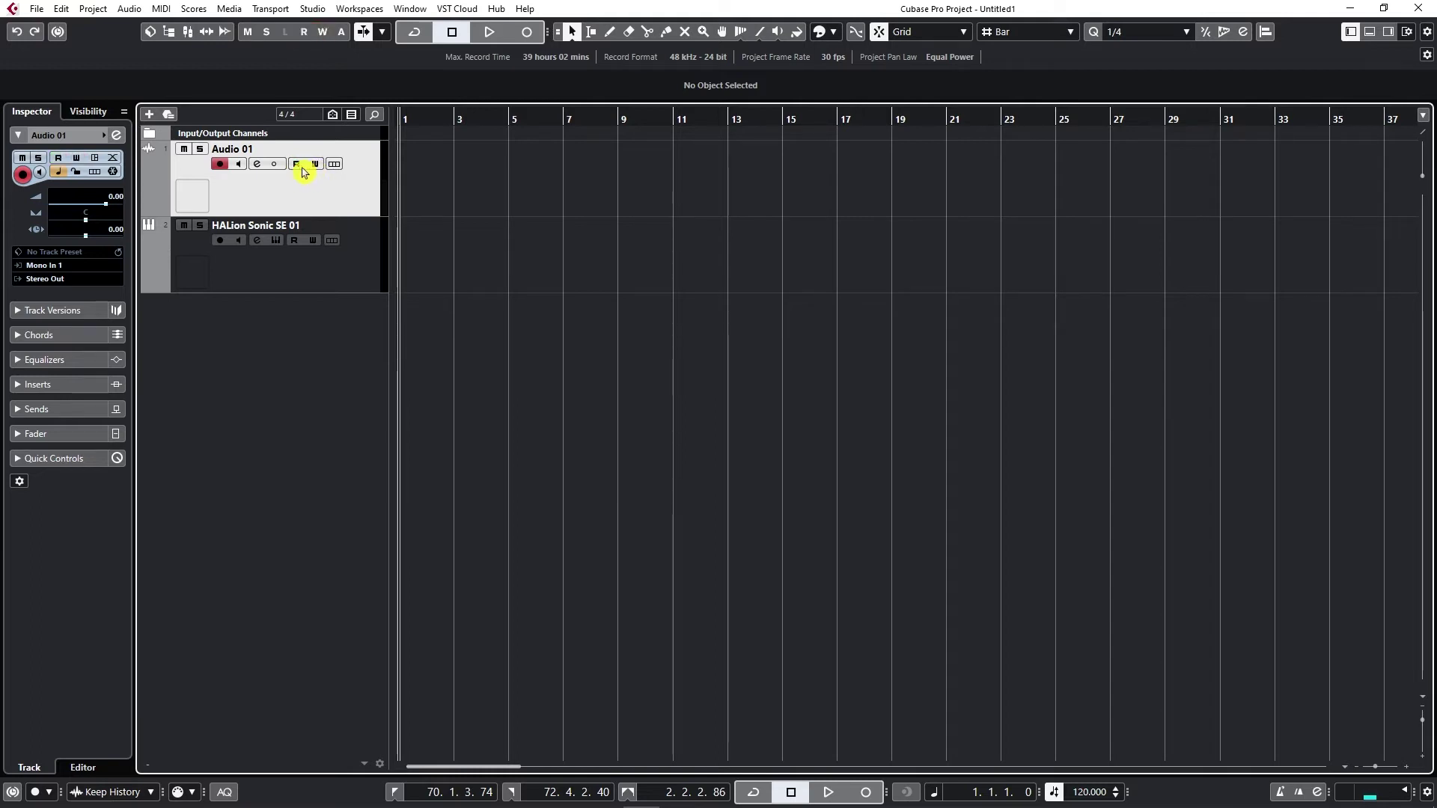
Step: Open Audio 01's Channel Settings window, reposition it, then close it
{"action": "left_click", "coordinate": [257, 165]}
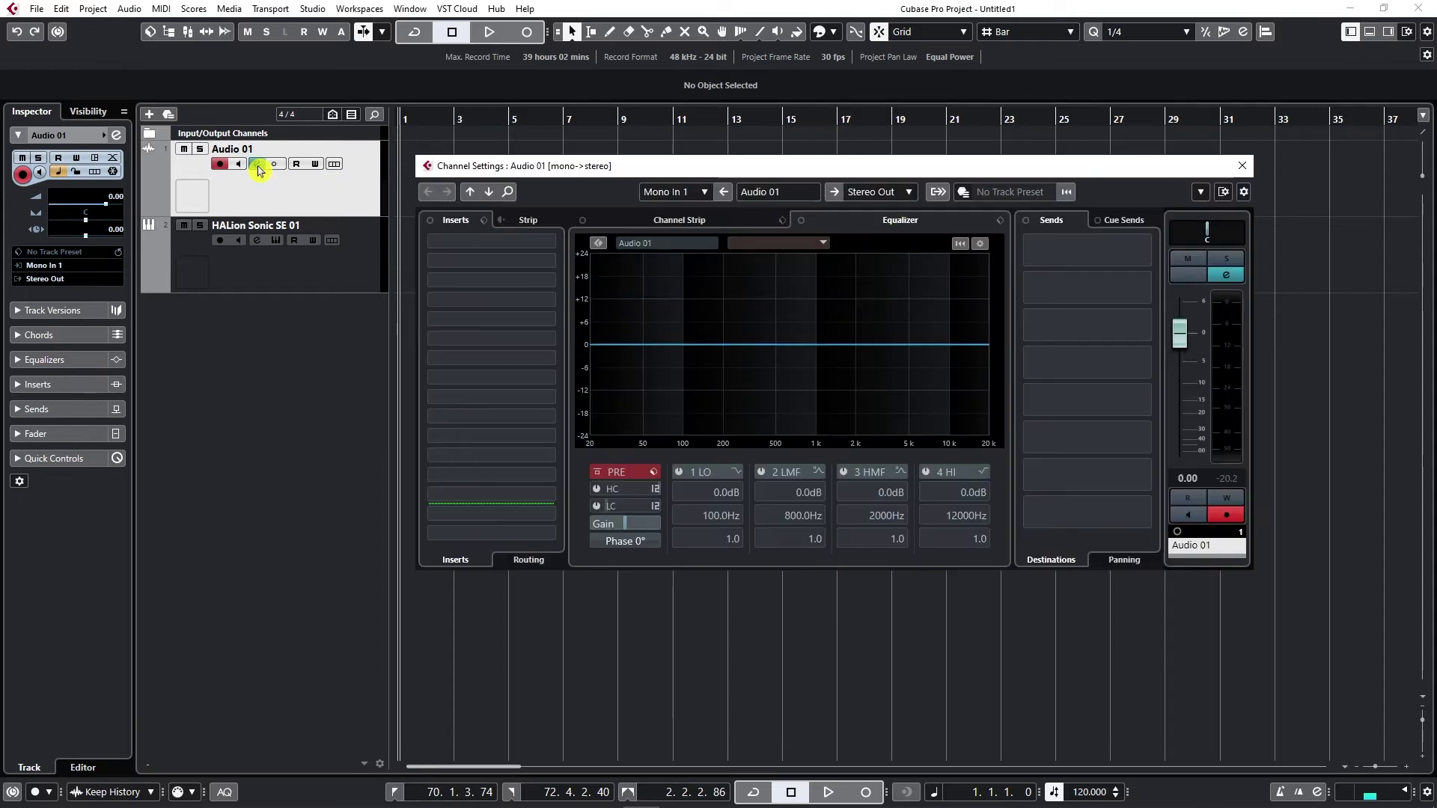
{"action": "left_click_drag", "start_coordinate": [915, 172], "coordinate": [1003, 131]}
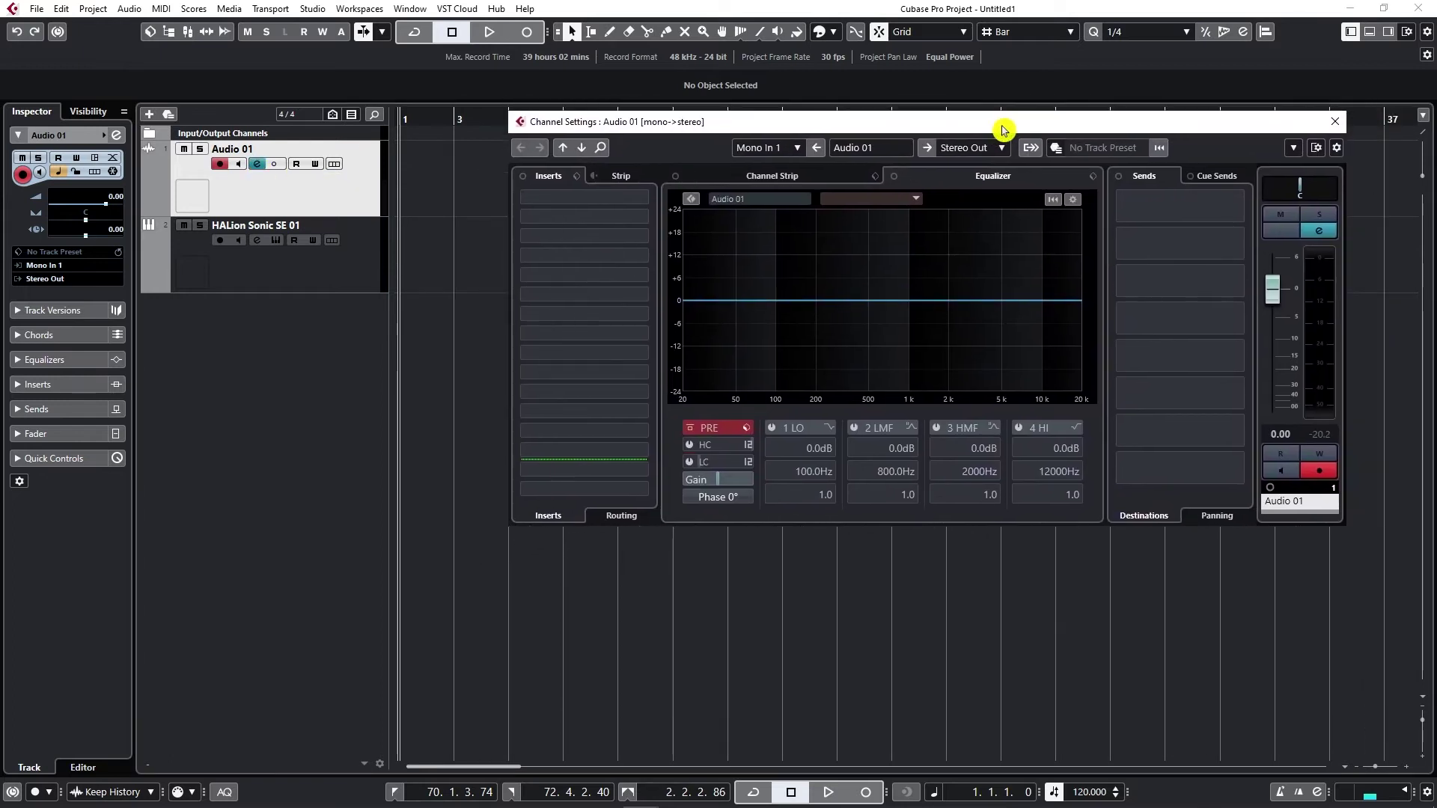
{"action": "left_click", "coordinate": [1335, 122]}
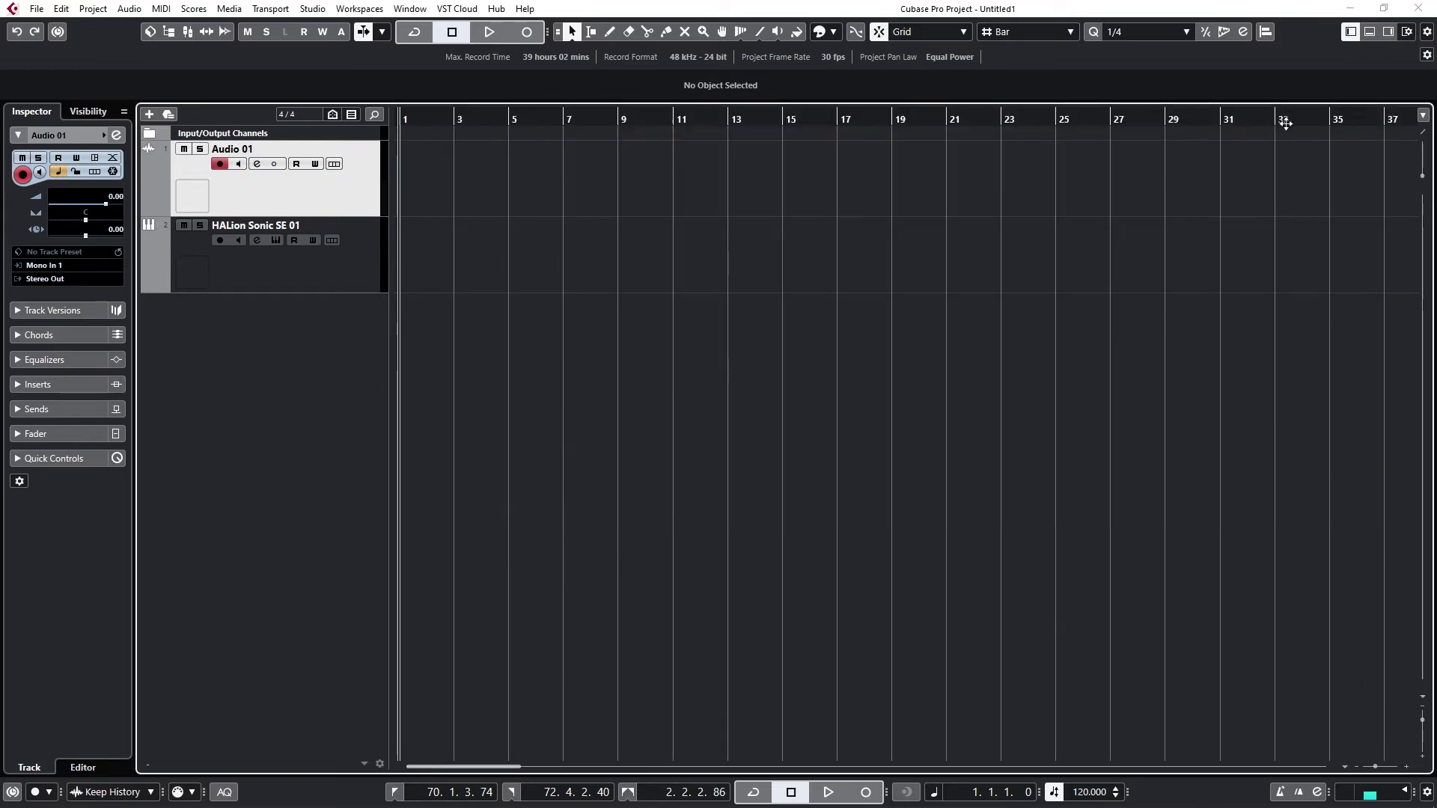
Step: Select HALion Sonic SE 01 and briefly view its Channel Settings
{"action": "left_click", "coordinate": [382, 273]}
{"action": "left_click", "coordinate": [257, 240]}
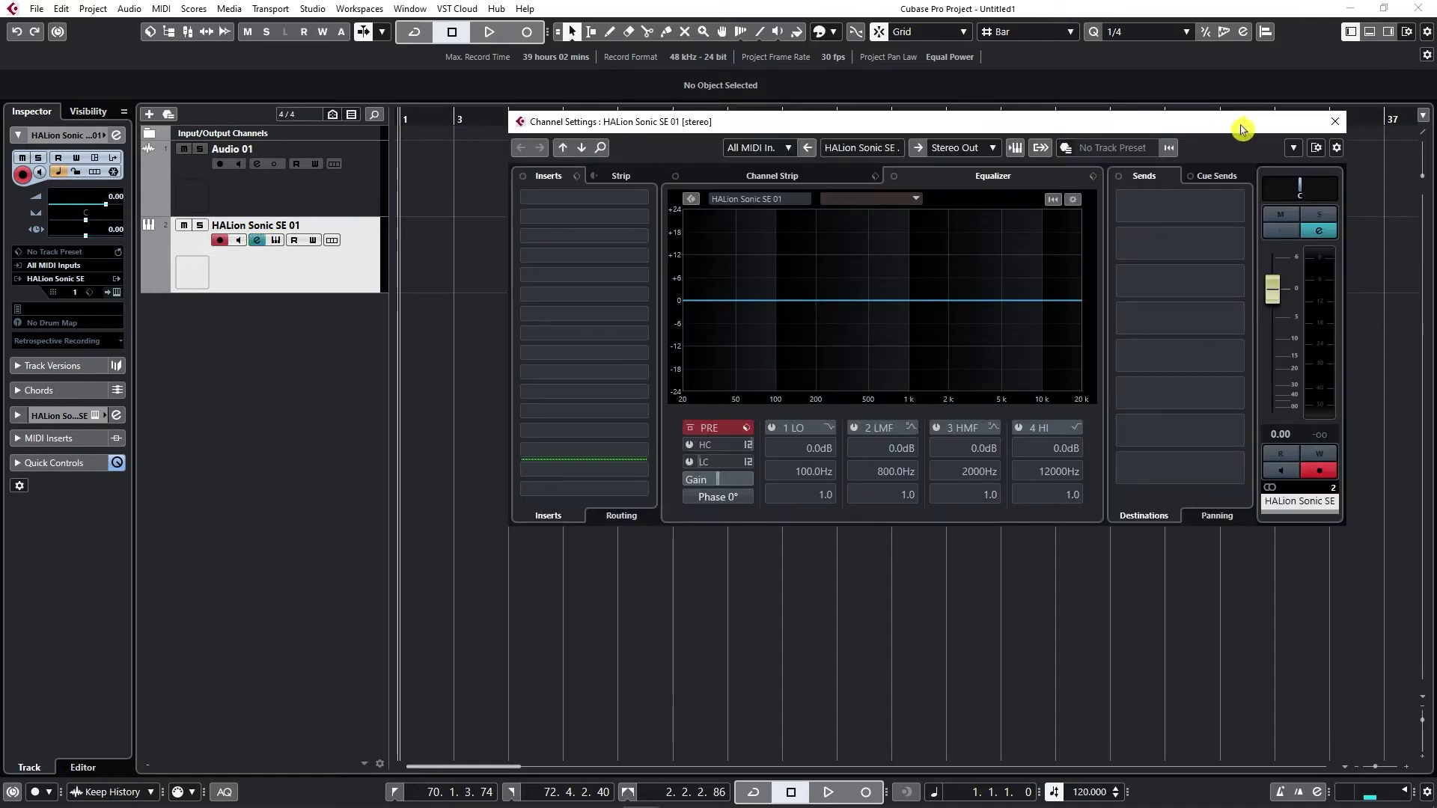
{"action": "left_click", "coordinate": [1343, 124]}
Step: Reselect Audio 01, reopen its Channel Settings and drag the window into place
{"action": "left_click", "coordinate": [266, 181]}
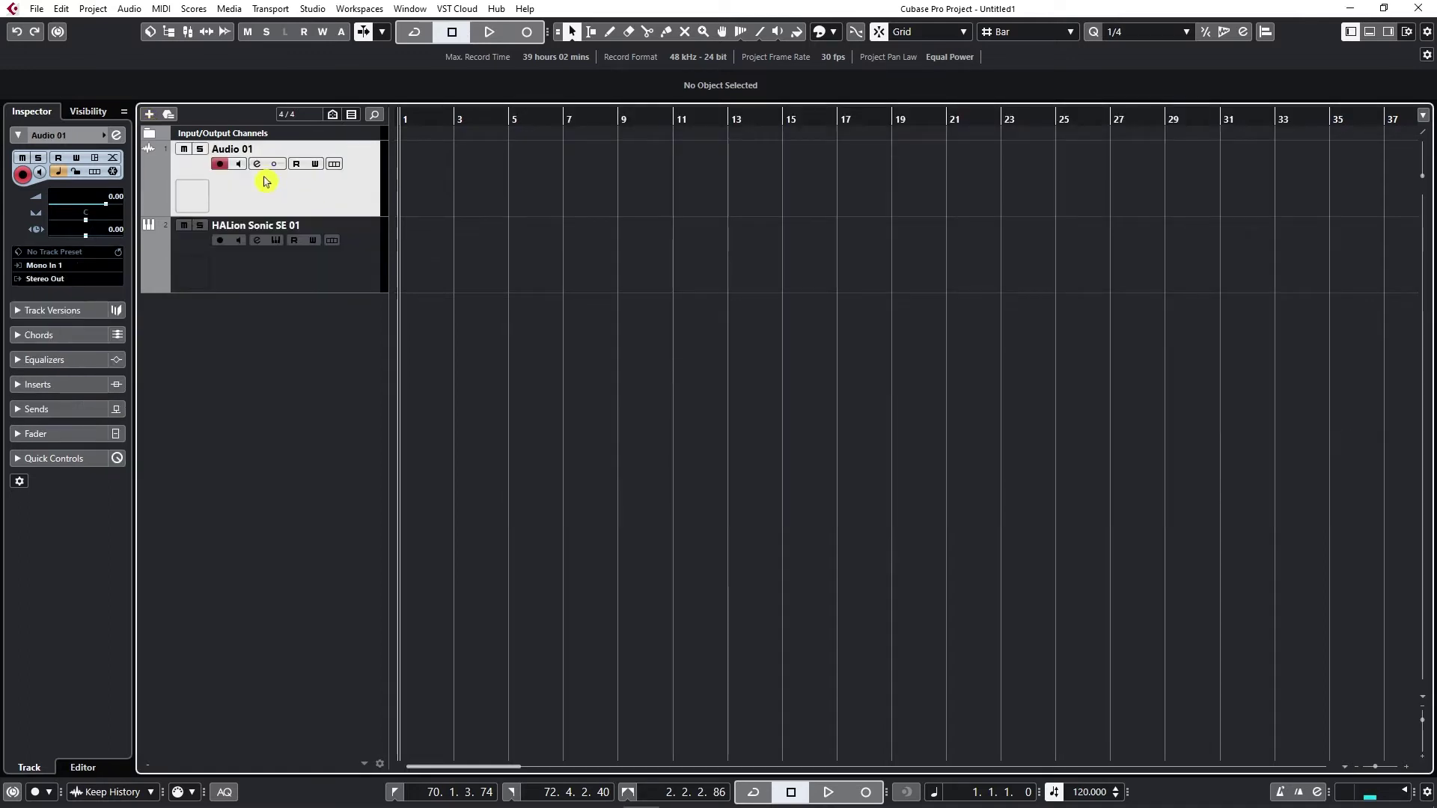
{"action": "left_click", "coordinate": [257, 164]}
{"action": "left_click_drag", "start_coordinate": [1016, 147], "coordinate": [950, 169]}
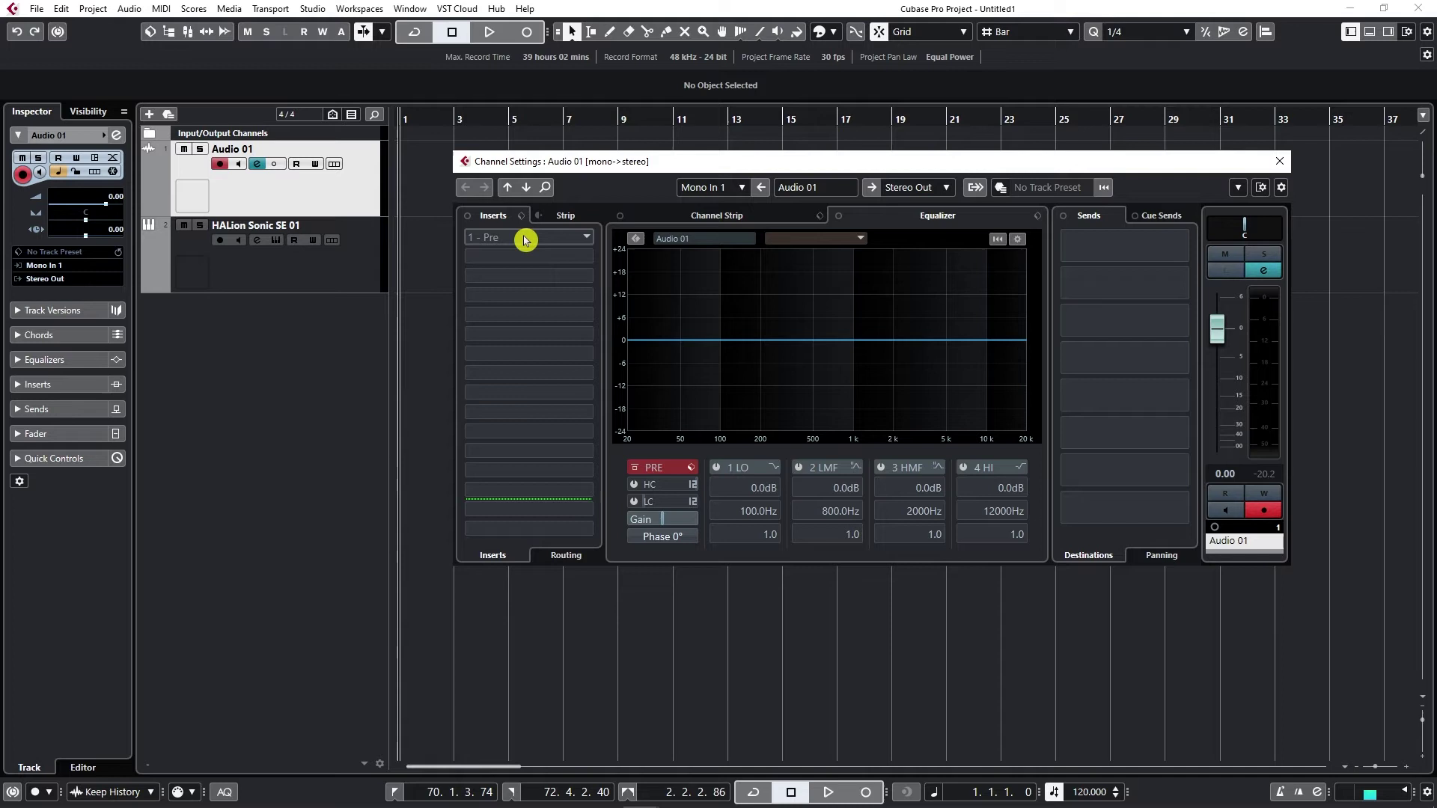
Step: Load PingPongDelay from the Delay folder into insert slot 1 and close its editor
{"action": "left_click", "coordinate": [573, 241]}
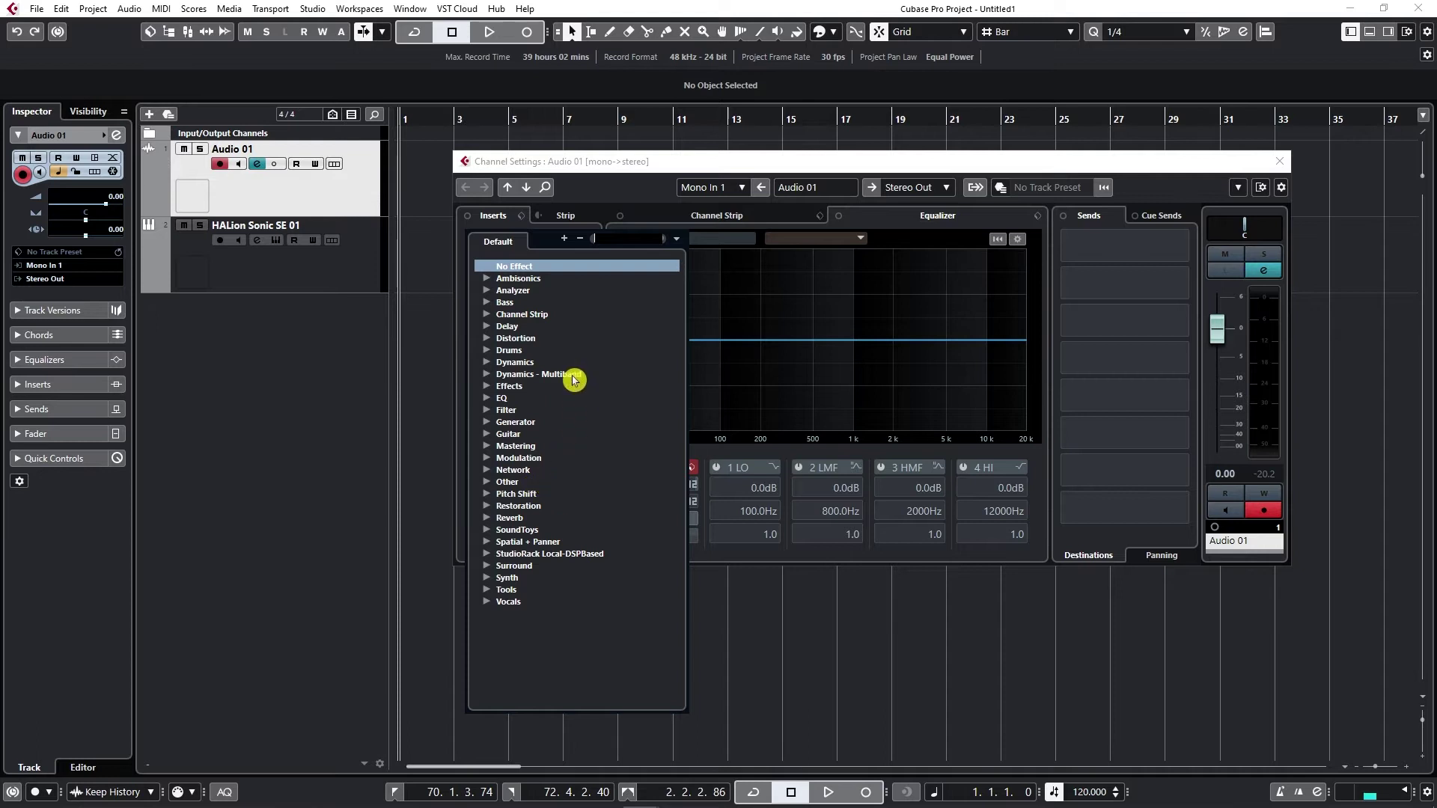
{"action": "left_click", "coordinate": [487, 327]}
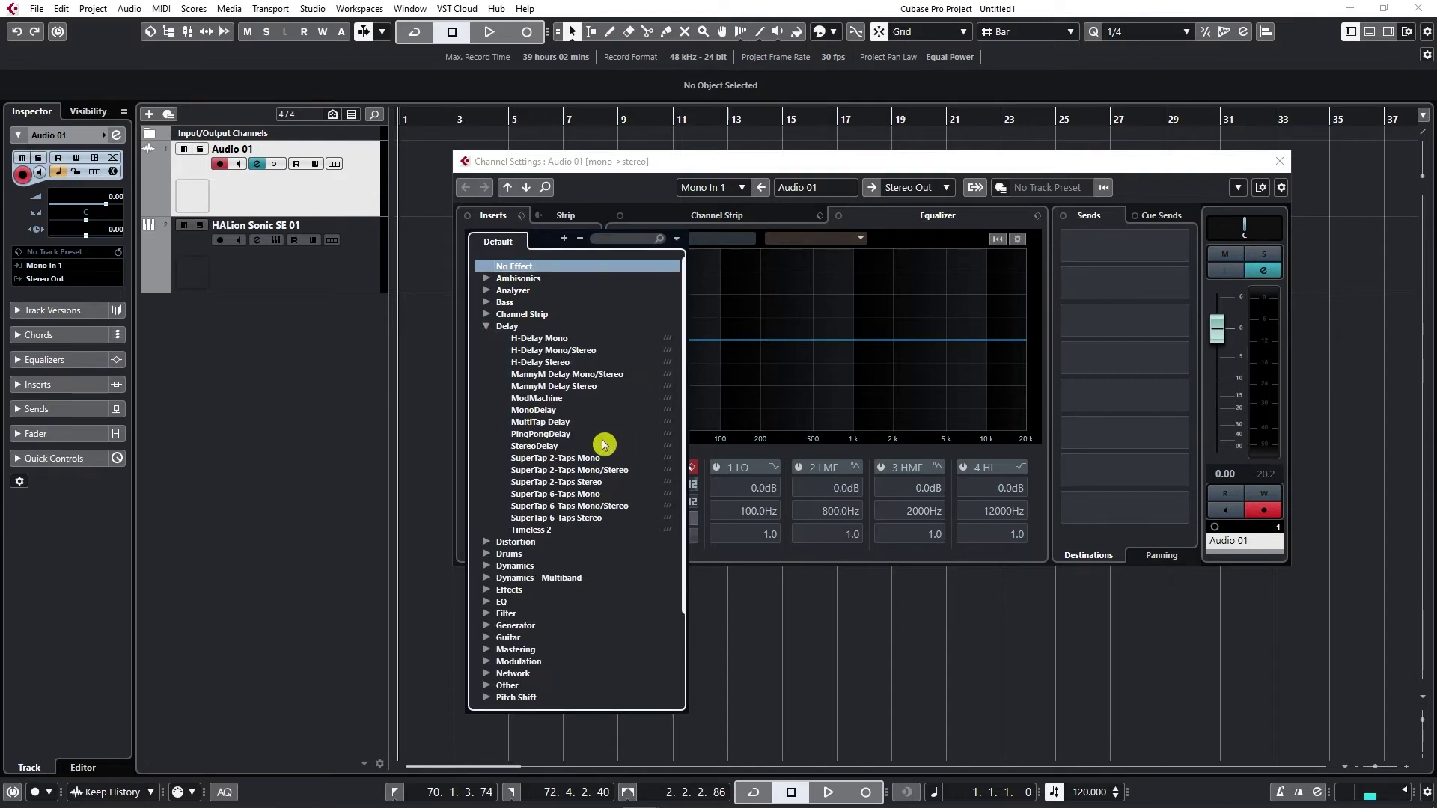
{"action": "left_click", "coordinate": [552, 435]}
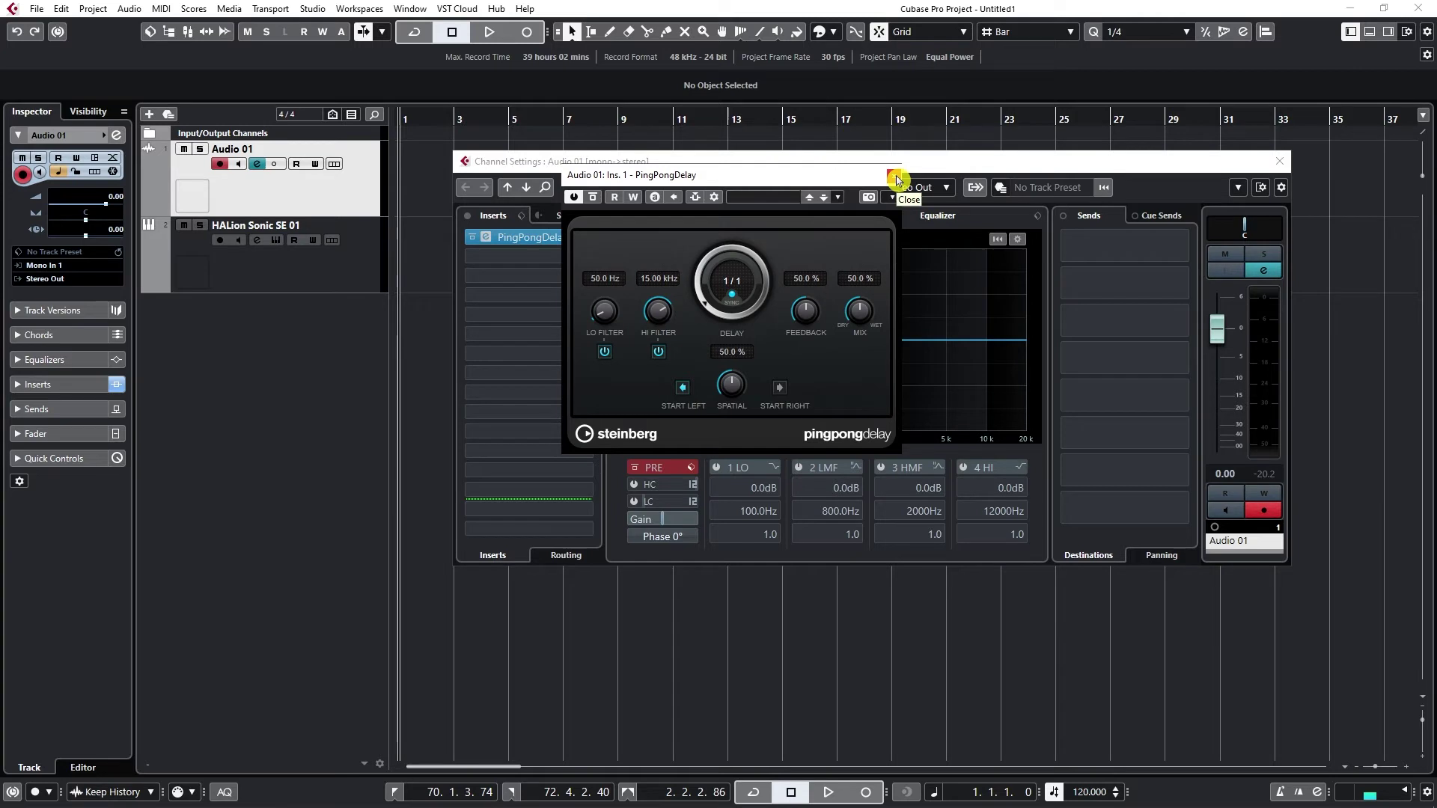
{"action": "left_click", "coordinate": [897, 181]}
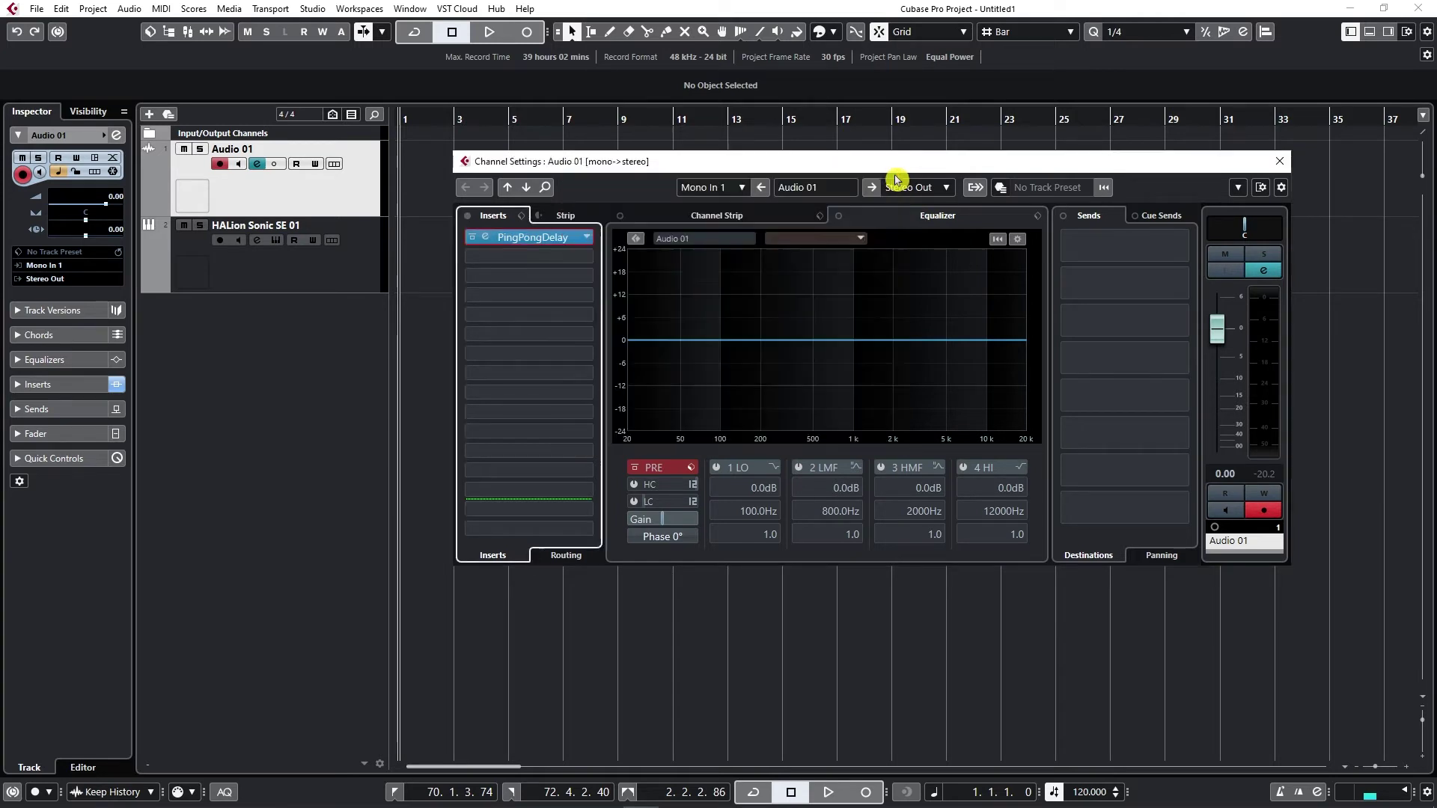
Step: Toggle the PingPongDelay bypass, then open, reposition and close its editor to review the 1/1 delay settings
{"action": "left_click", "coordinate": [474, 240]}
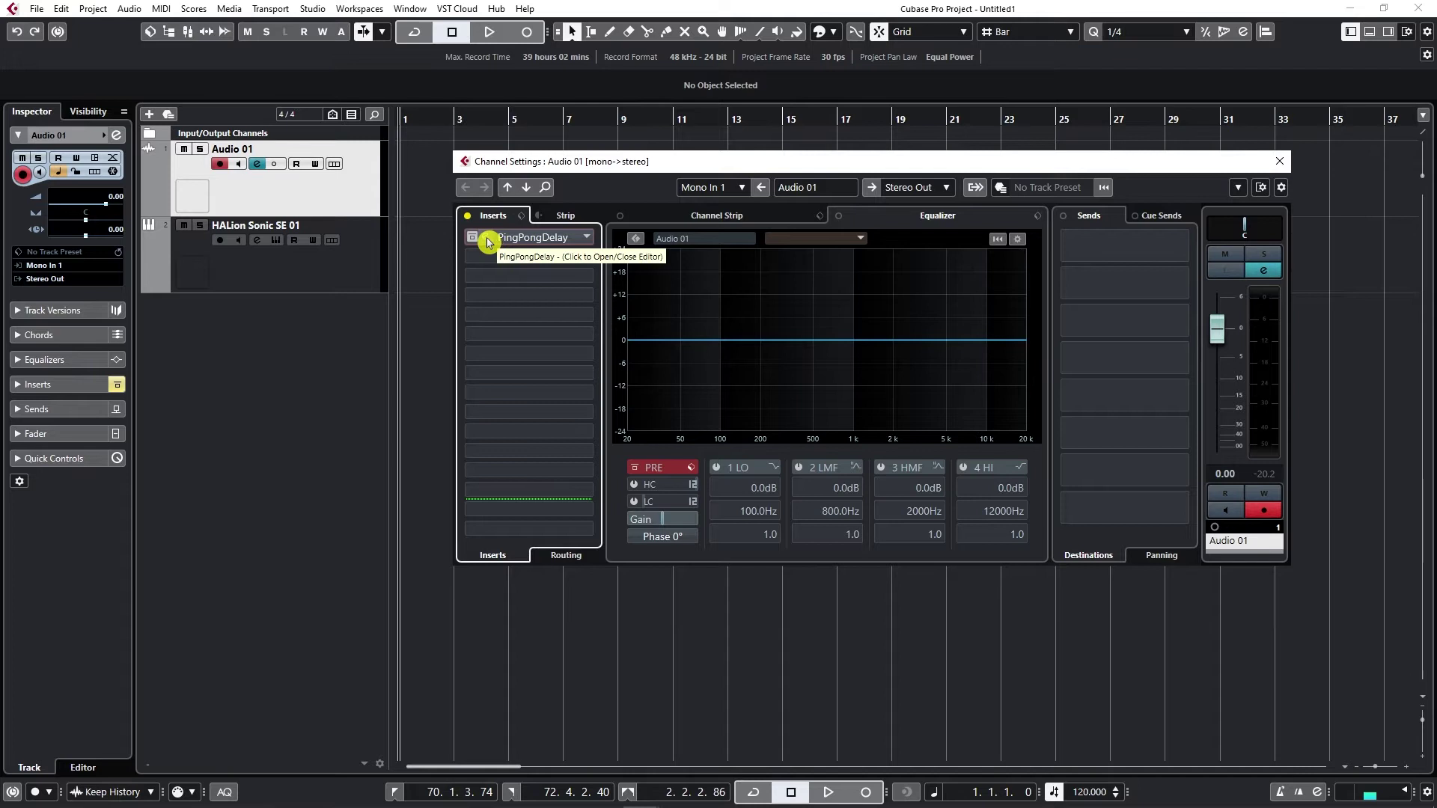
{"action": "left_click", "coordinate": [488, 242]}
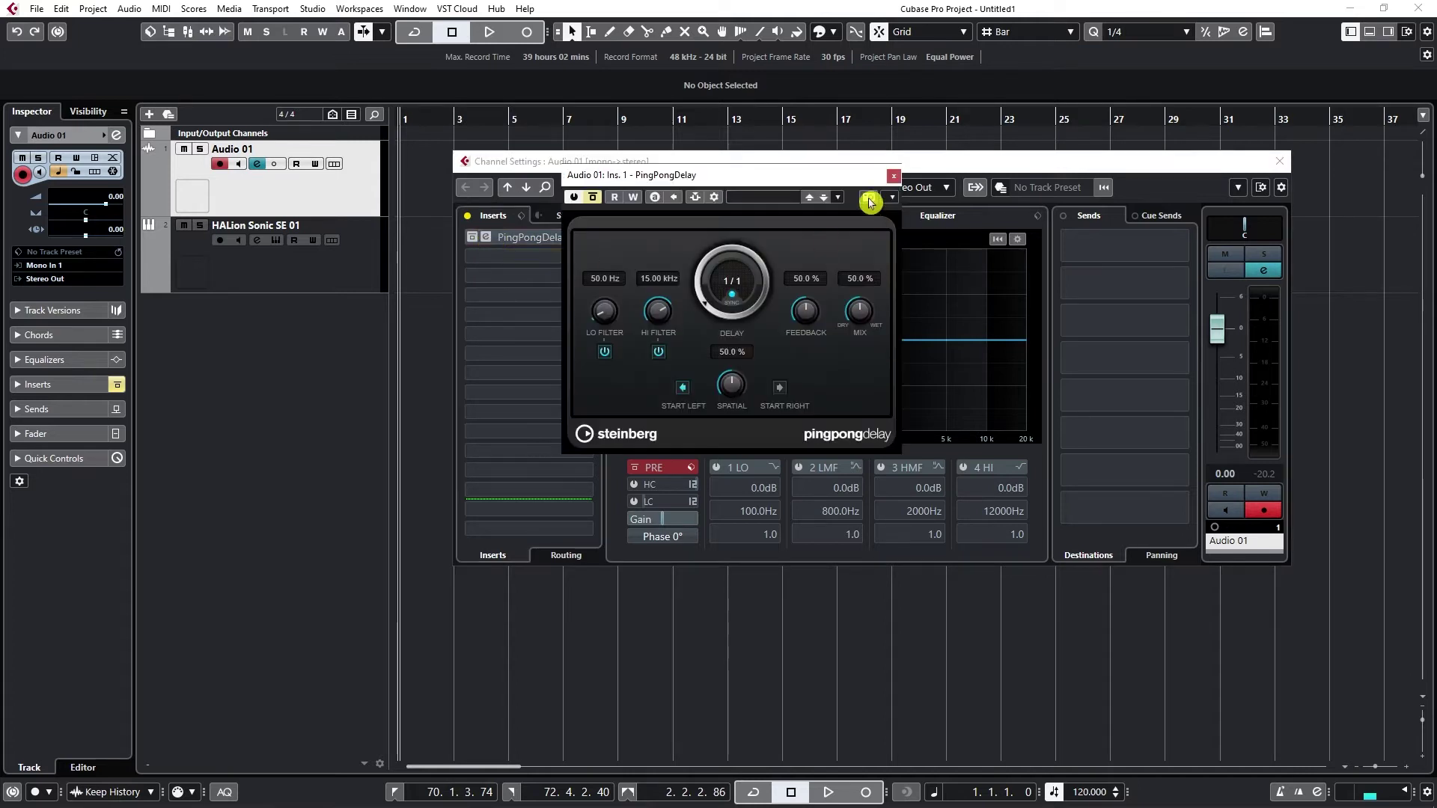
{"action": "left_click_drag", "start_coordinate": [830, 177], "coordinate": [874, 222]}
{"action": "left_click", "coordinate": [934, 215]}
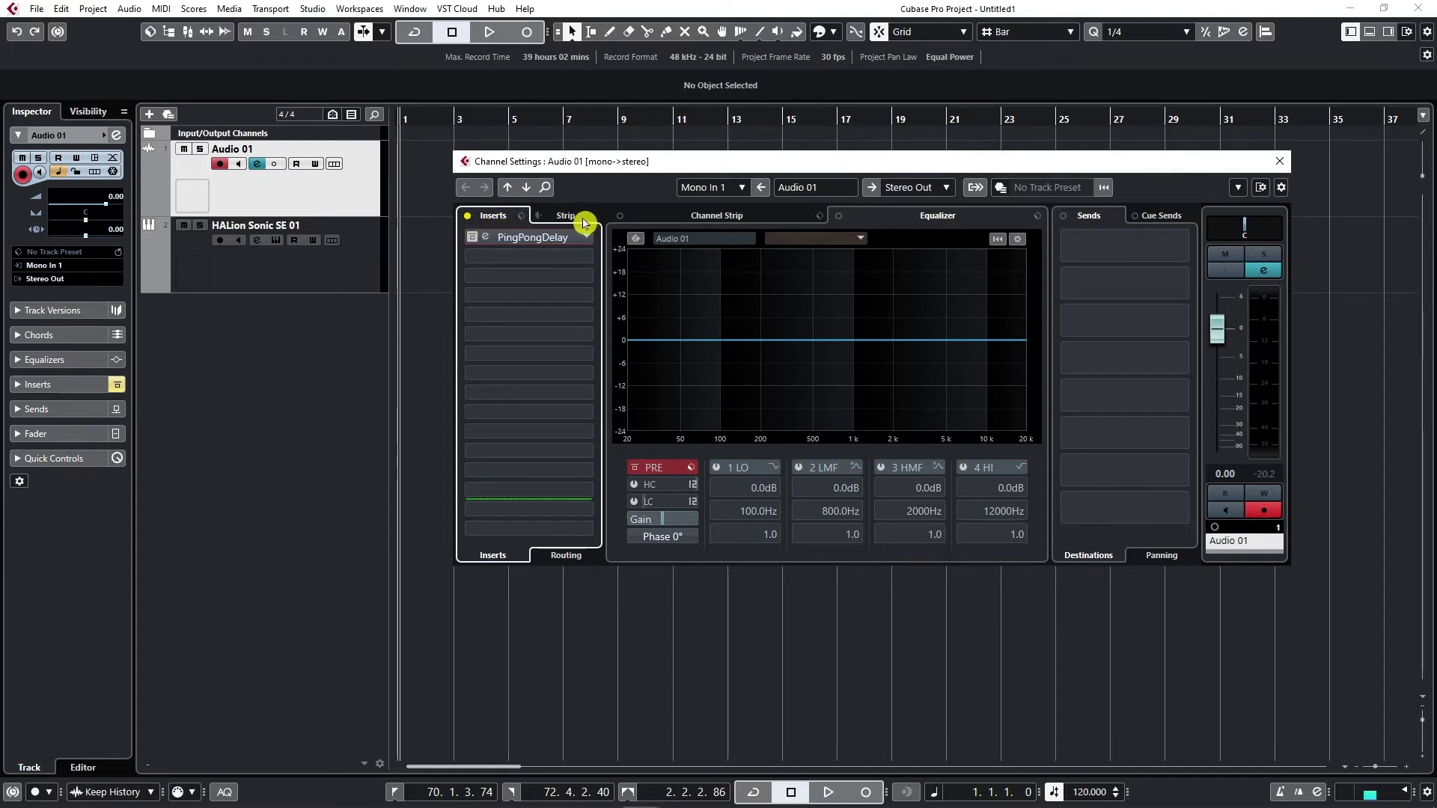
Step: Show the Channel Strip module order, then browse Gate and compressor options without choosing any
{"action": "left_click", "coordinate": [744, 216]}
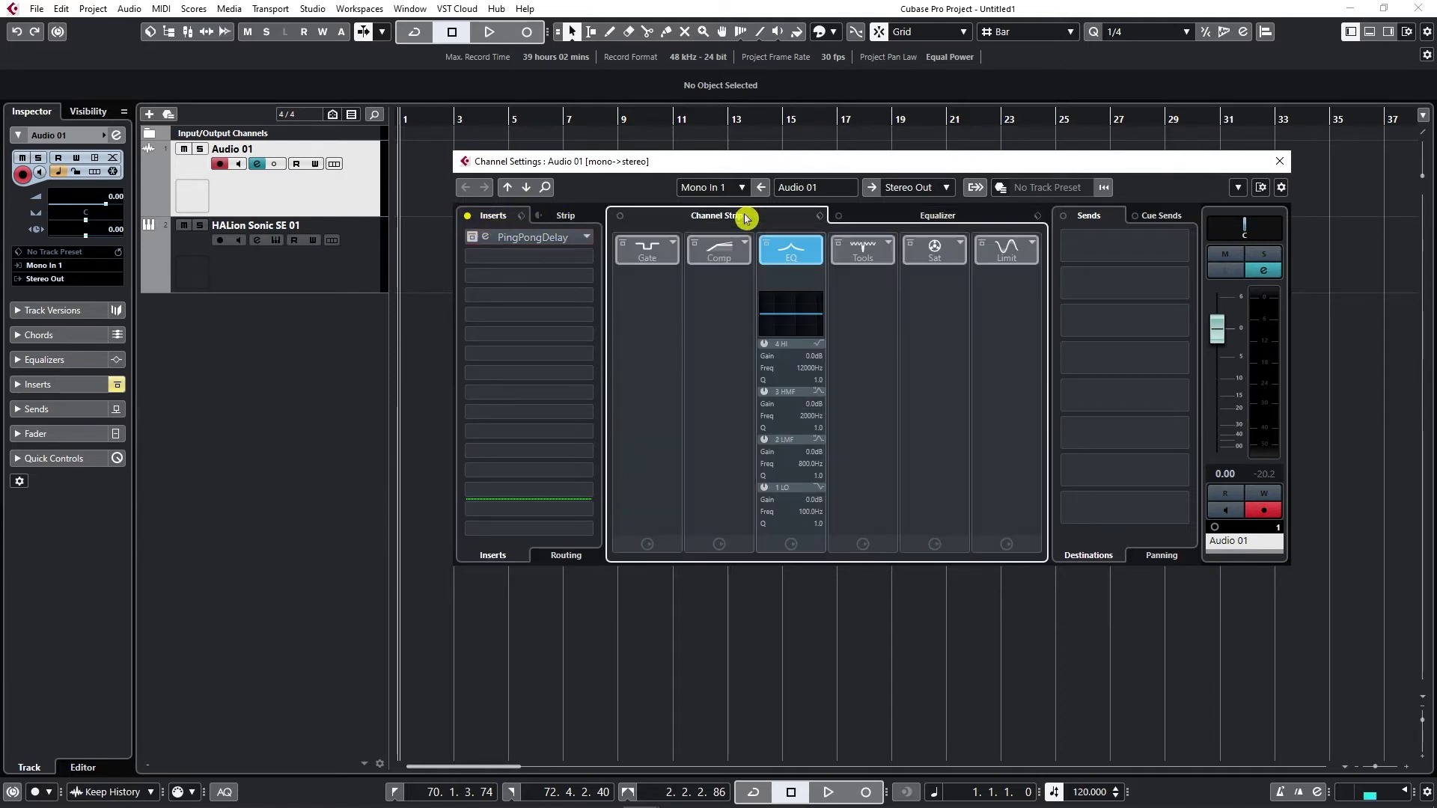
{"action": "left_click", "coordinate": [588, 217]}
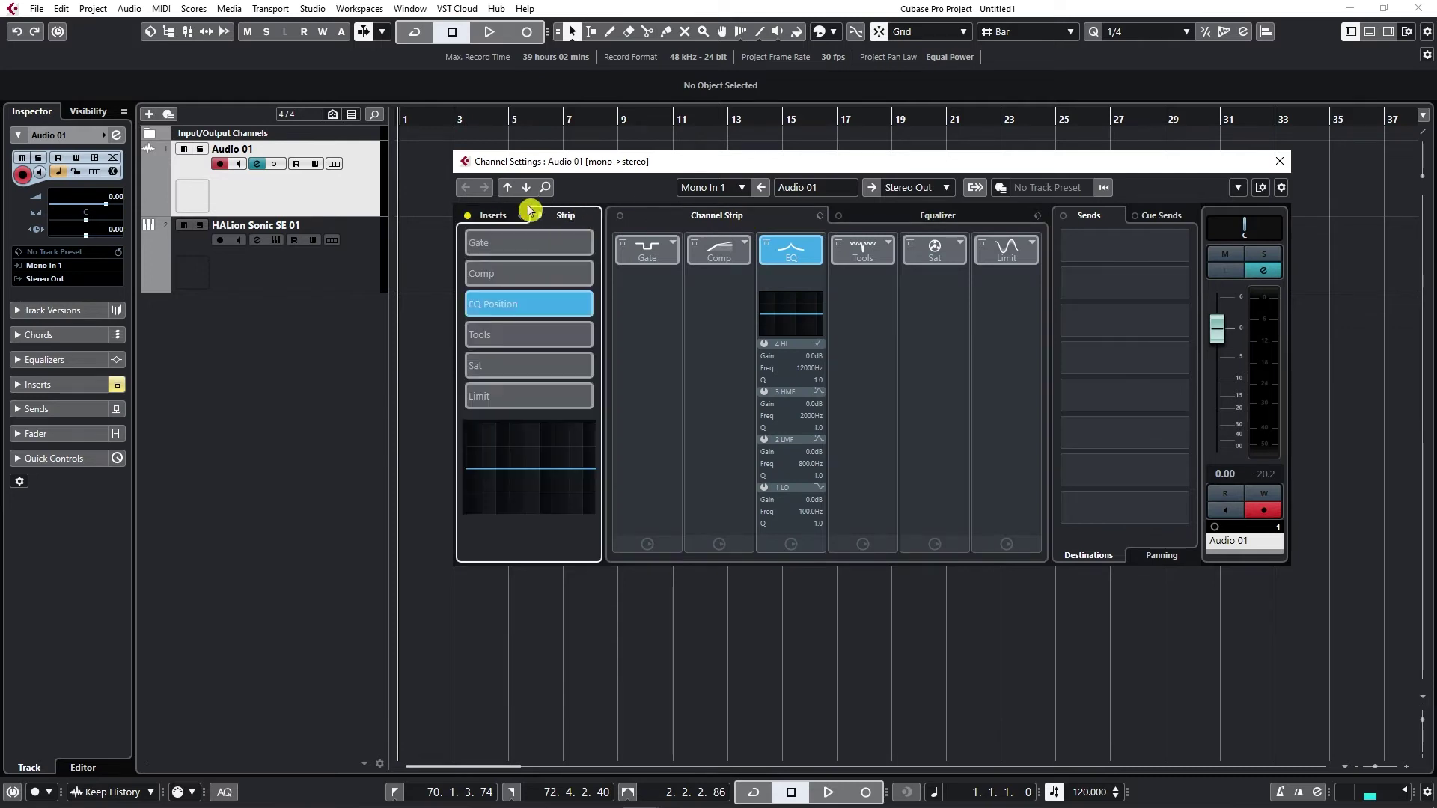
{"action": "left_click", "coordinate": [670, 248]}
{"action": "left_click", "coordinate": [699, 272]}
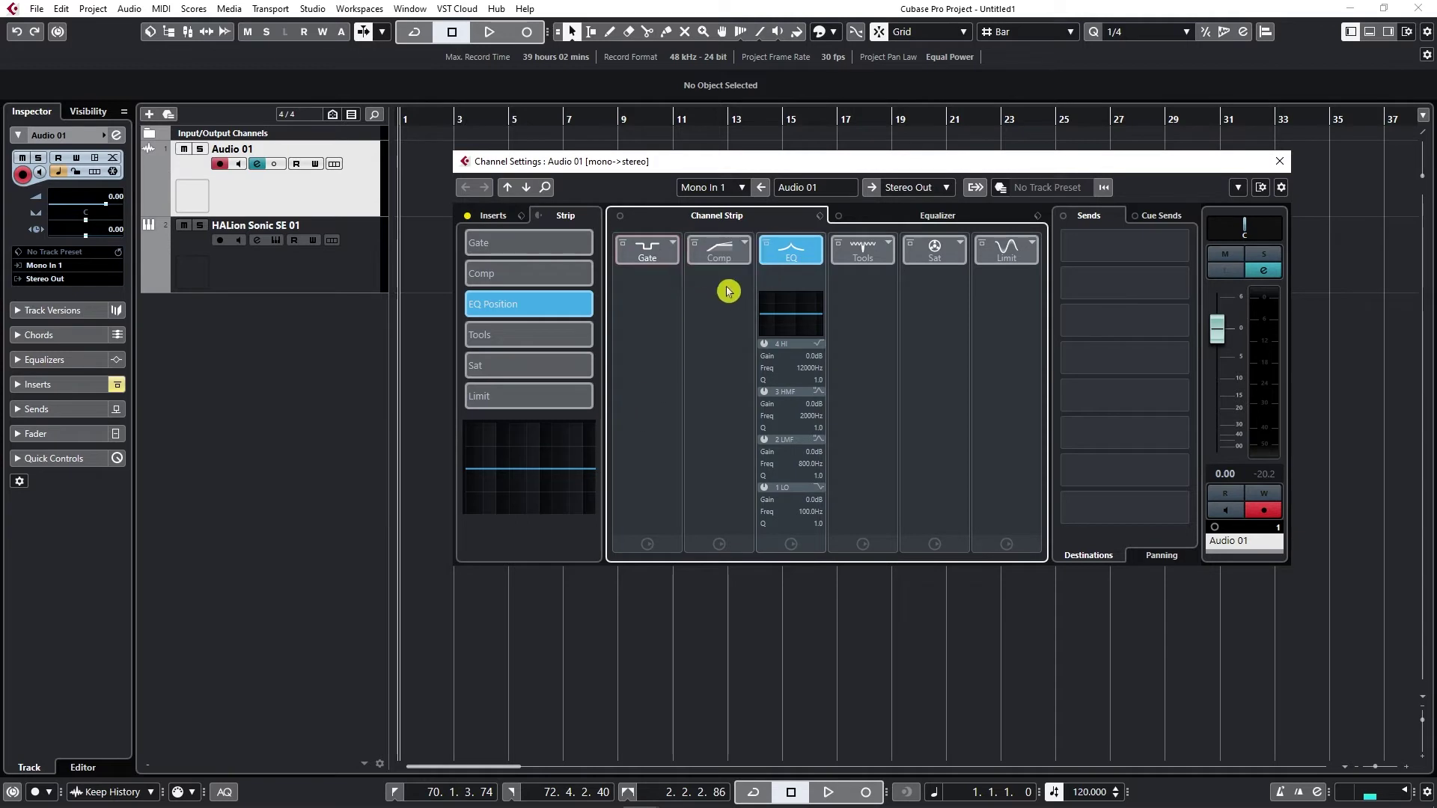
{"action": "left_click", "coordinate": [744, 243]}
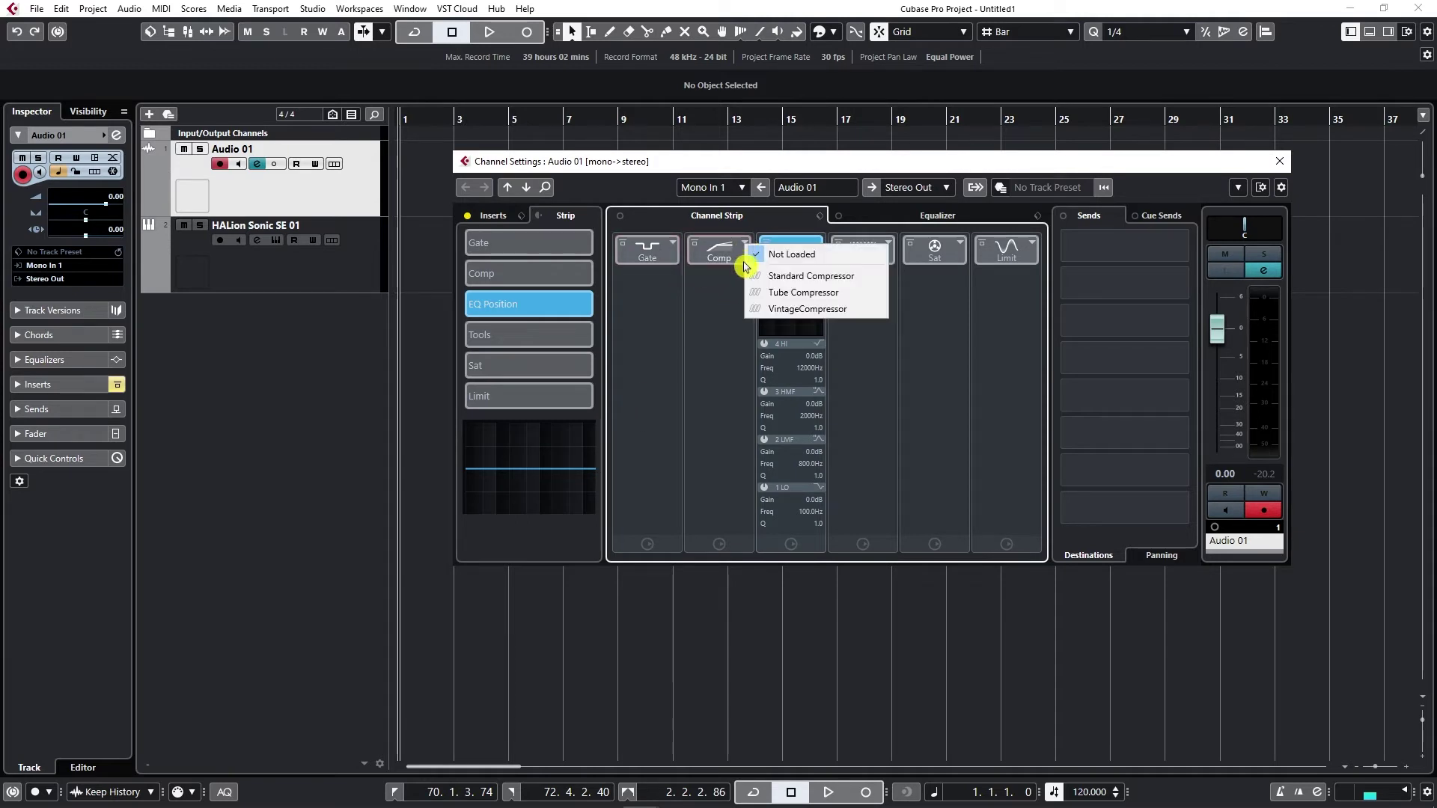
{"action": "left_click", "coordinate": [727, 351]}
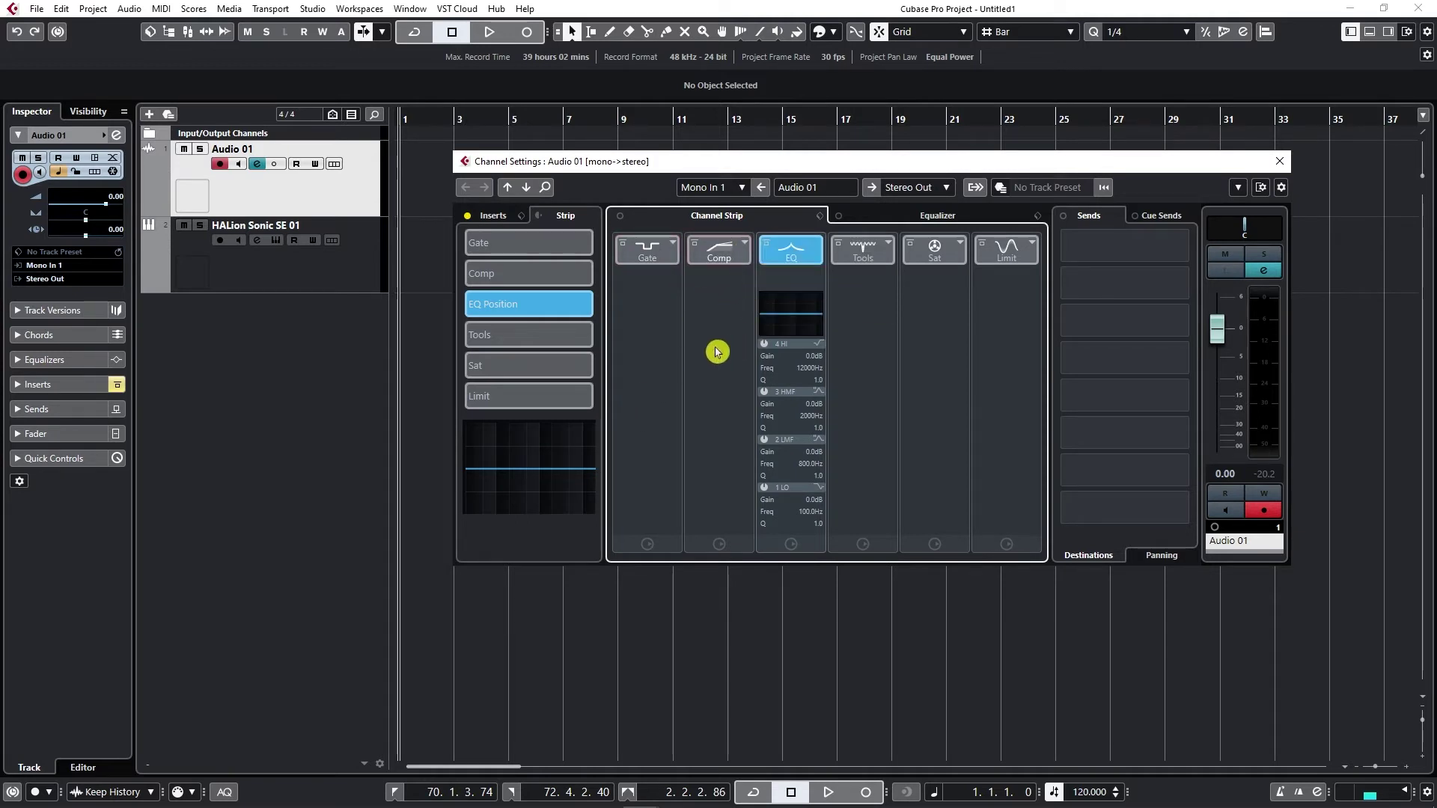
Step: Enable EQ band 1 LO and pull it down to -11.8 dB at about 124 Hz
{"action": "left_click", "coordinate": [937, 219]}
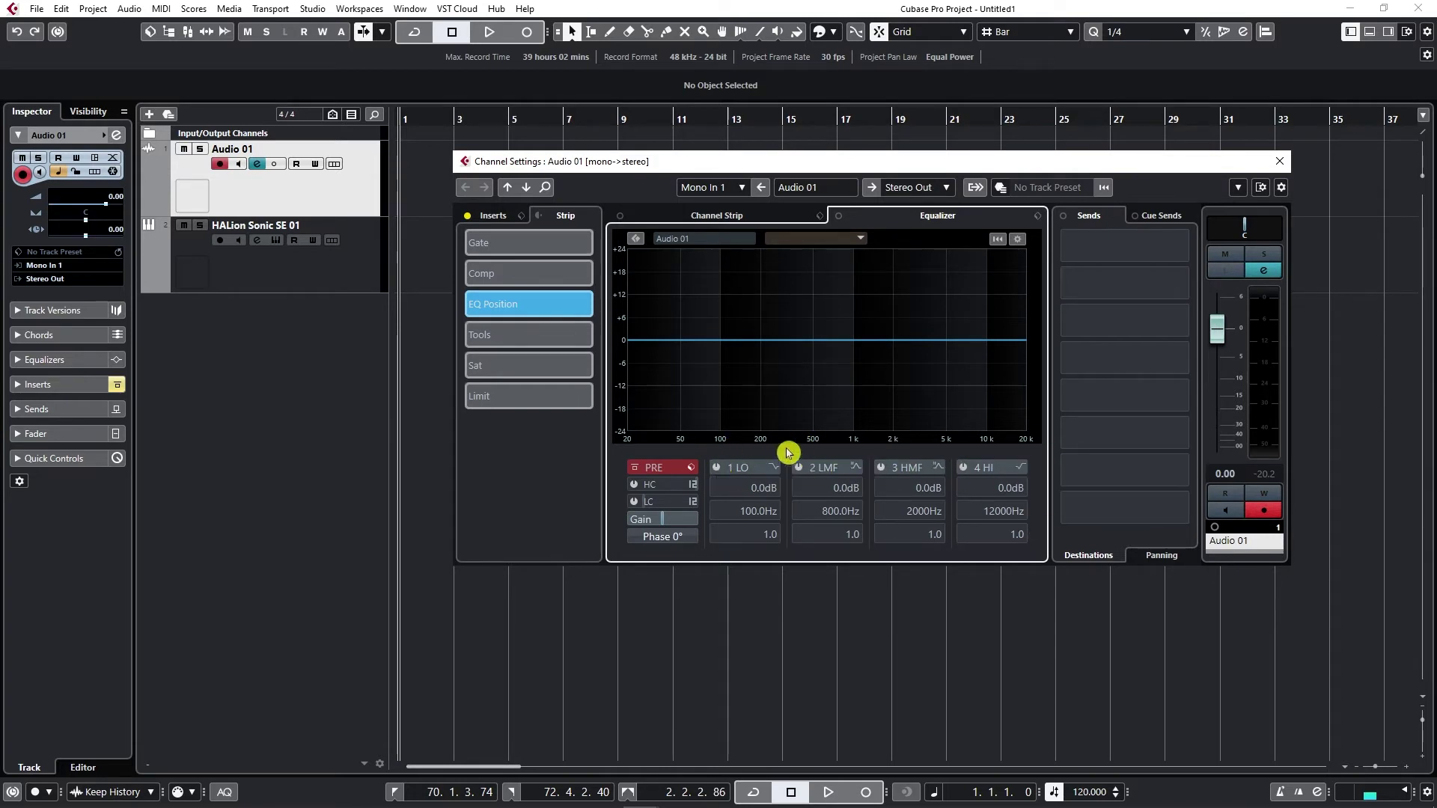
{"action": "left_click", "coordinate": [716, 467]}
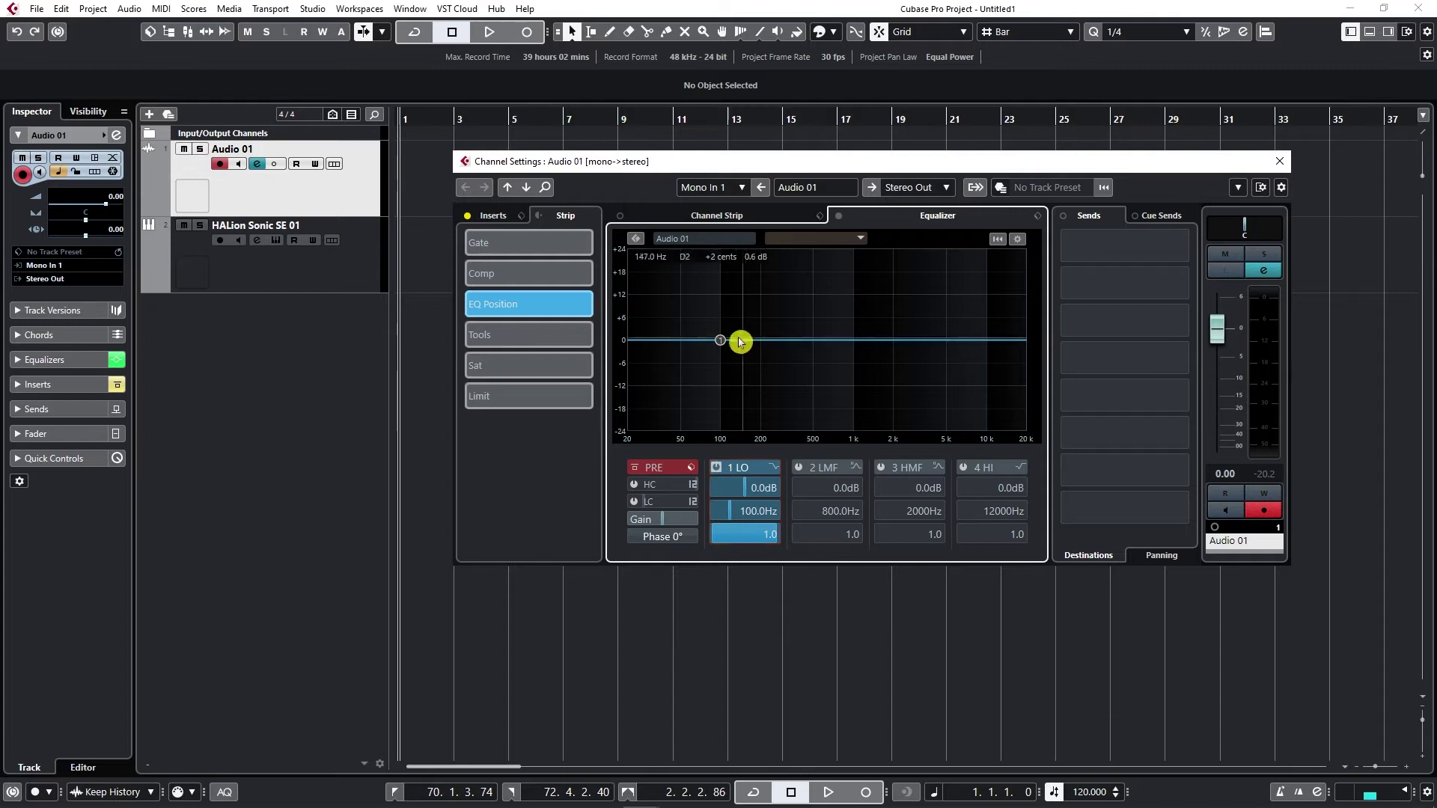
{"action": "left_click_drag", "start_coordinate": [723, 342], "coordinate": [714, 384]}
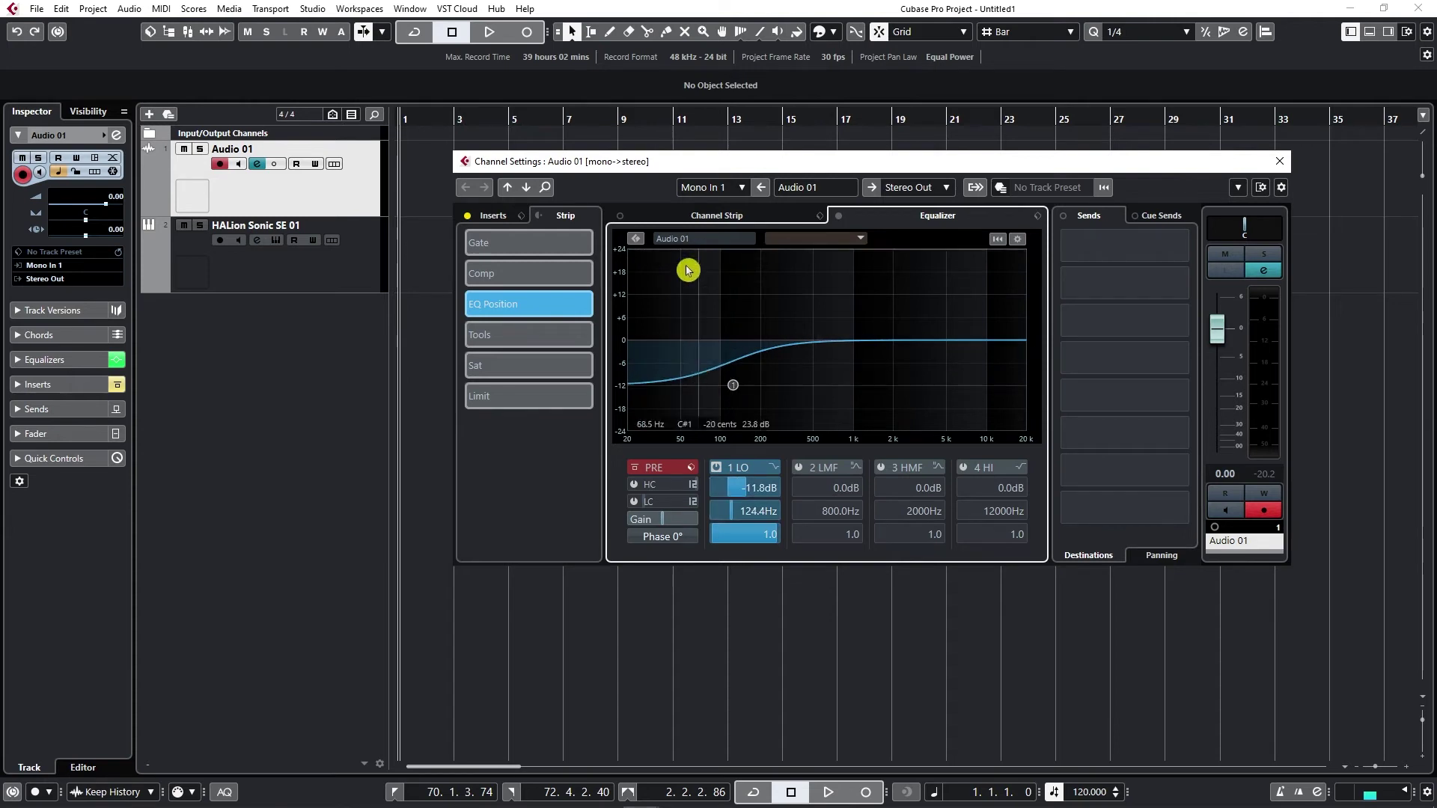
Step: Change band 1 to a Parametric I bell and boost it to 9.2 dB
{"action": "left_click", "coordinate": [776, 469]}
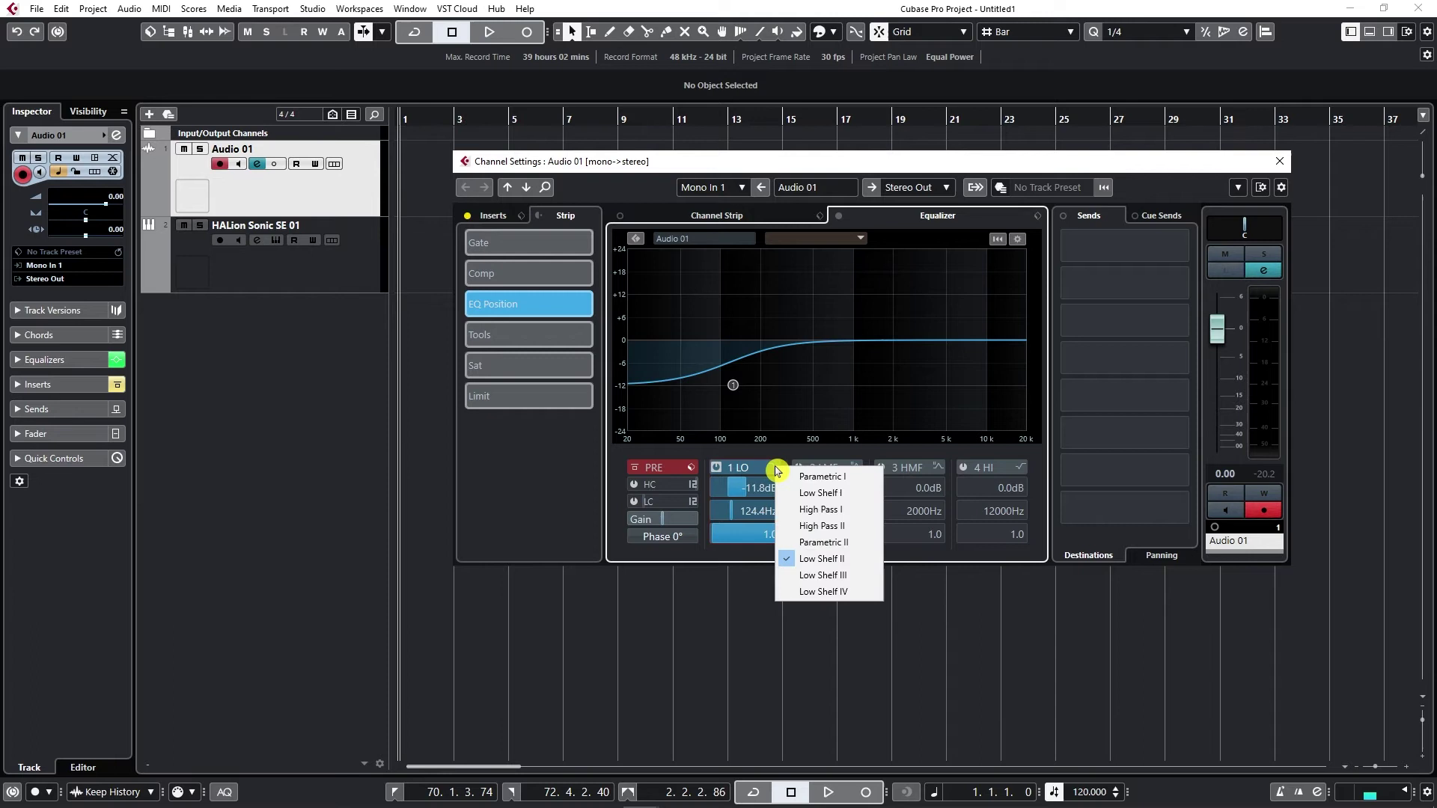
{"action": "left_click", "coordinate": [857, 480]}
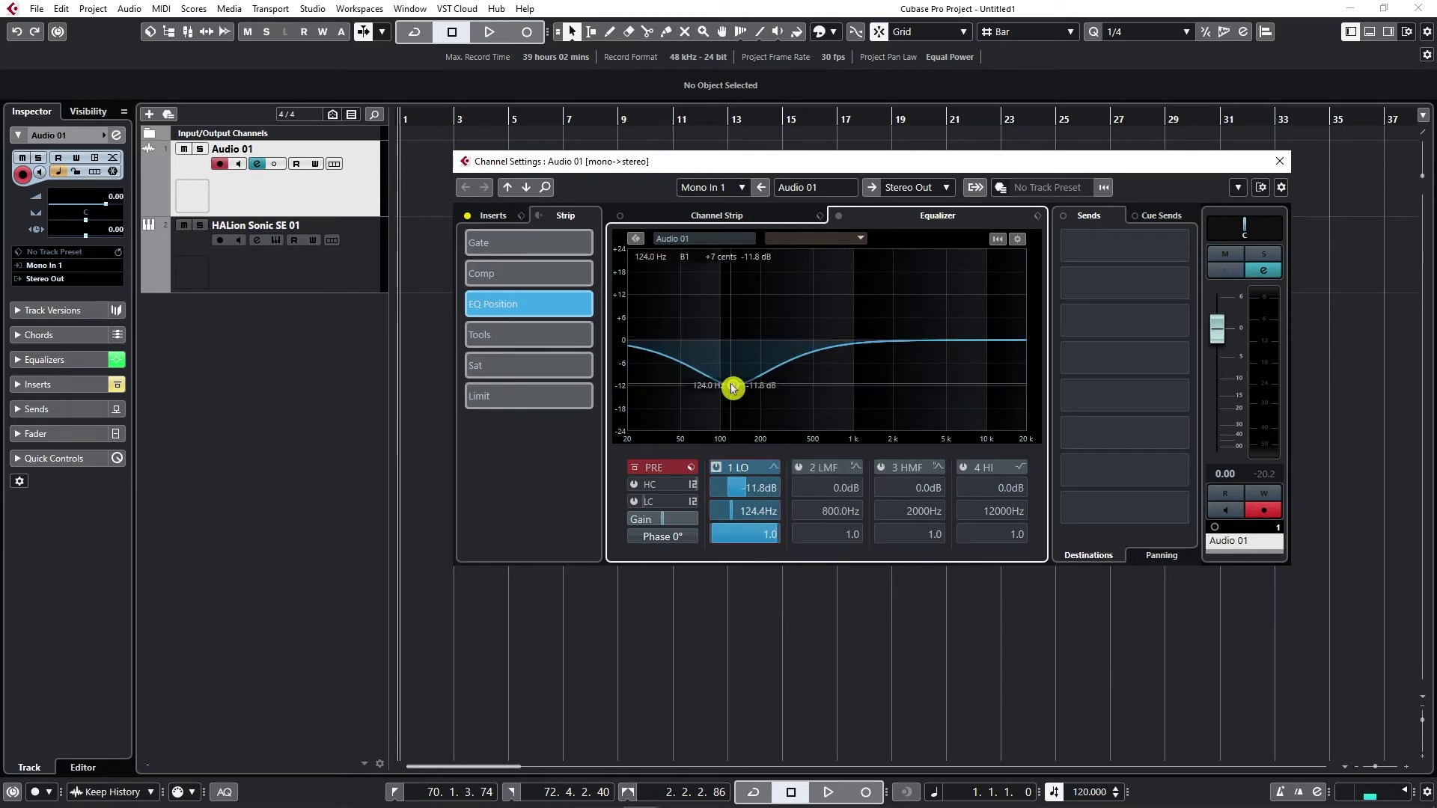
{"action": "left_click_drag", "start_coordinate": [732, 387], "coordinate": [744, 308]}
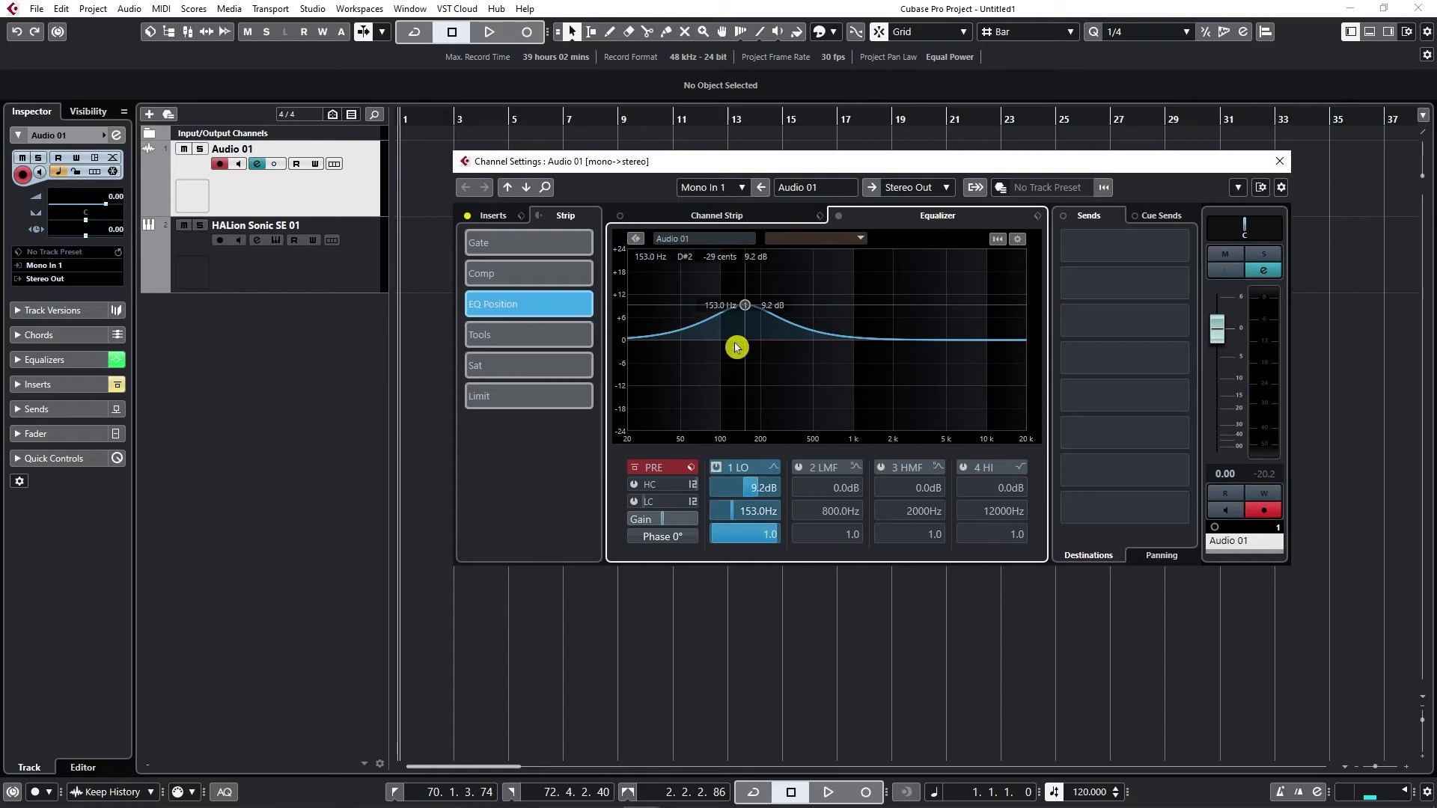
Step: Tune the band 1 bell to 215.1 Hz with a Q of 3.1
{"action": "scroll", "coordinate": [753, 511], "scroll_direction": "up", "scroll_amount": 5}
{"action": "scroll", "coordinate": [757, 507], "scroll_direction": "down", "scroll_amount": 10}
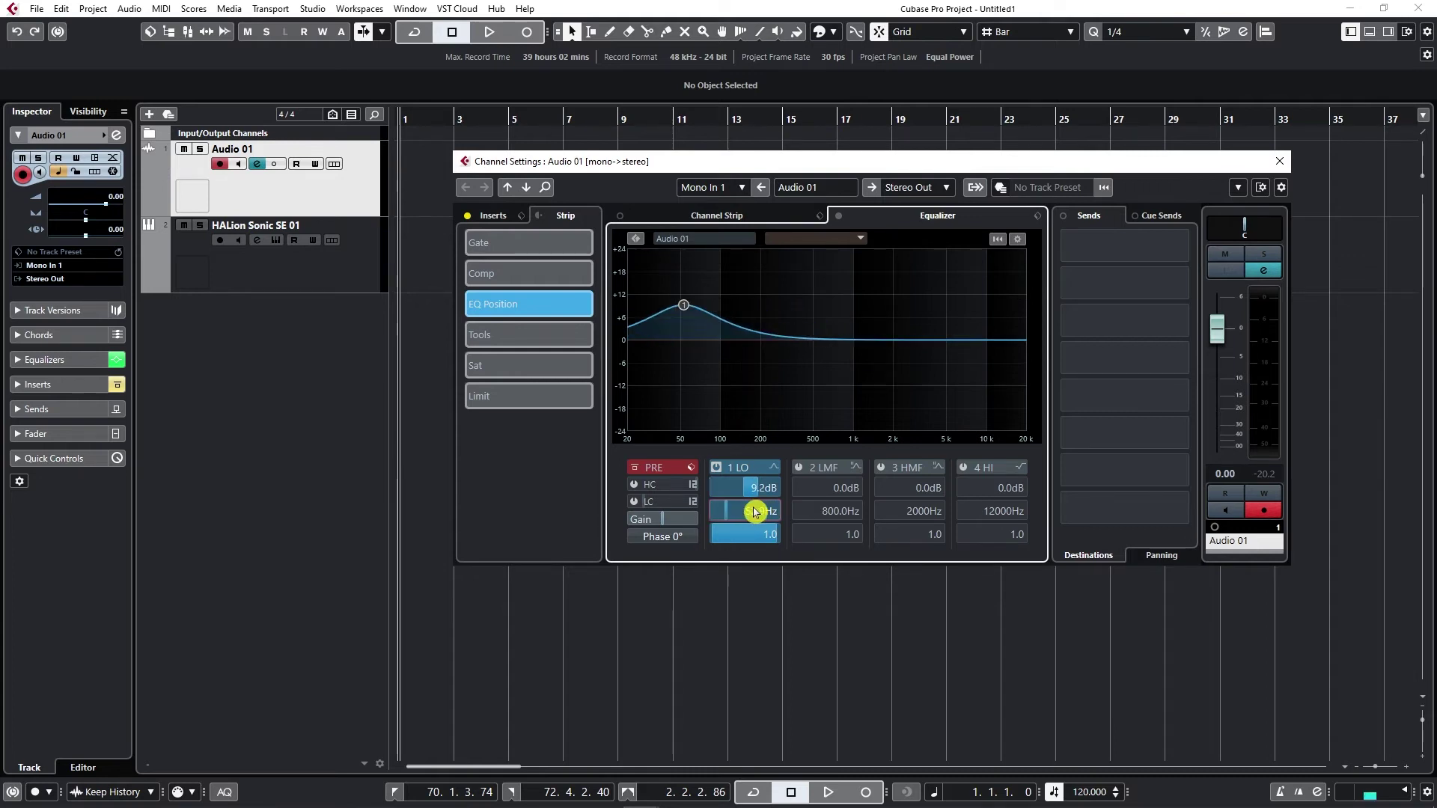
{"action": "scroll", "coordinate": [761, 513], "scroll_direction": "up", "scroll_amount": 8}
{"action": "mouse_move", "coordinate": [758, 513]}
{"action": "left_mouse_down"}
{"action": "mouse_move", "coordinate": [767, 502]}
{"action": "mouse_move", "coordinate": [737, 514]}
{"action": "mouse_move", "coordinate": [756, 514]}
{"action": "left_mouse_up"}
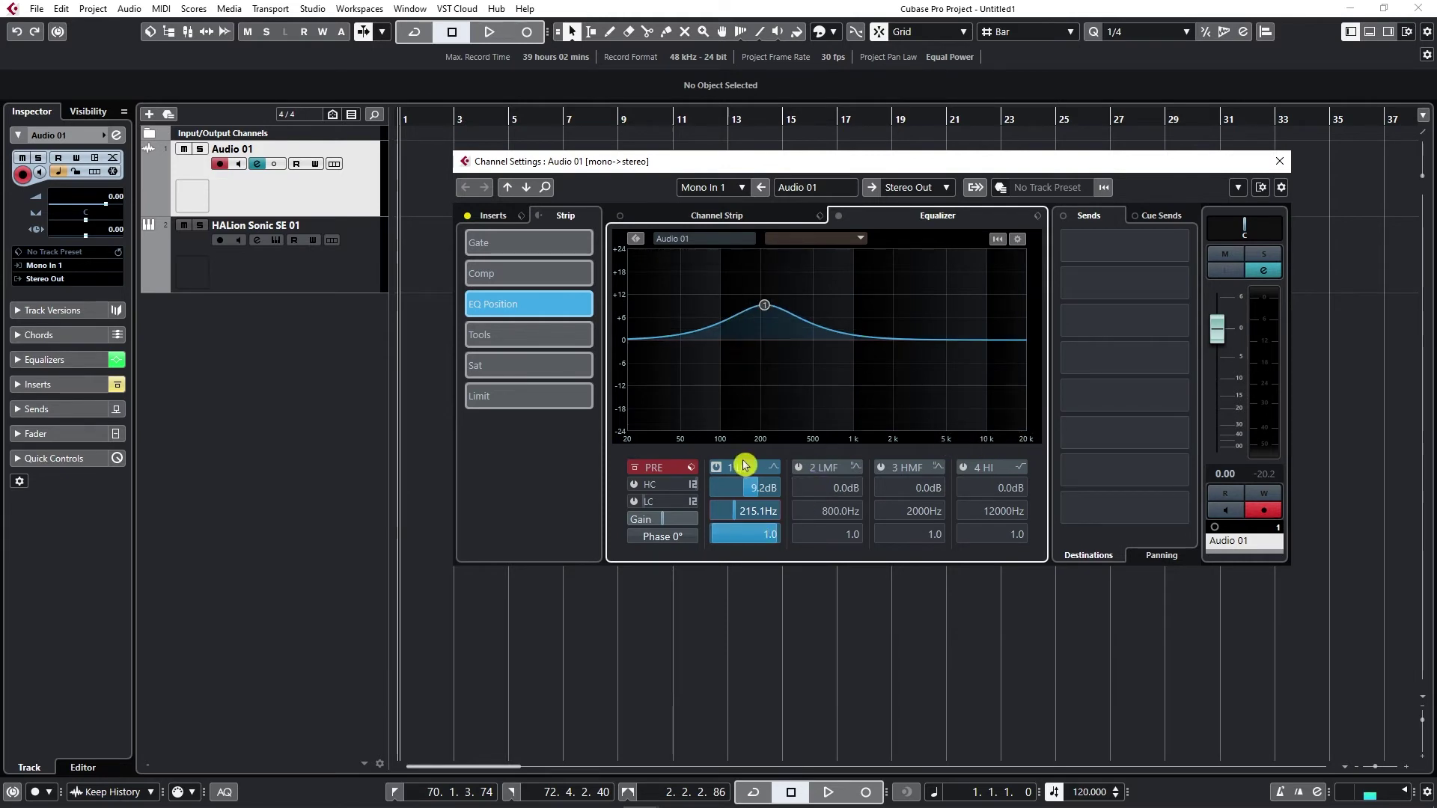
{"action": "mouse_move", "coordinate": [741, 534]}
{"action": "left_mouse_down"}
{"action": "mouse_move", "coordinate": [773, 536]}
{"action": "mouse_move", "coordinate": [757, 533]}
{"action": "left_mouse_up"}
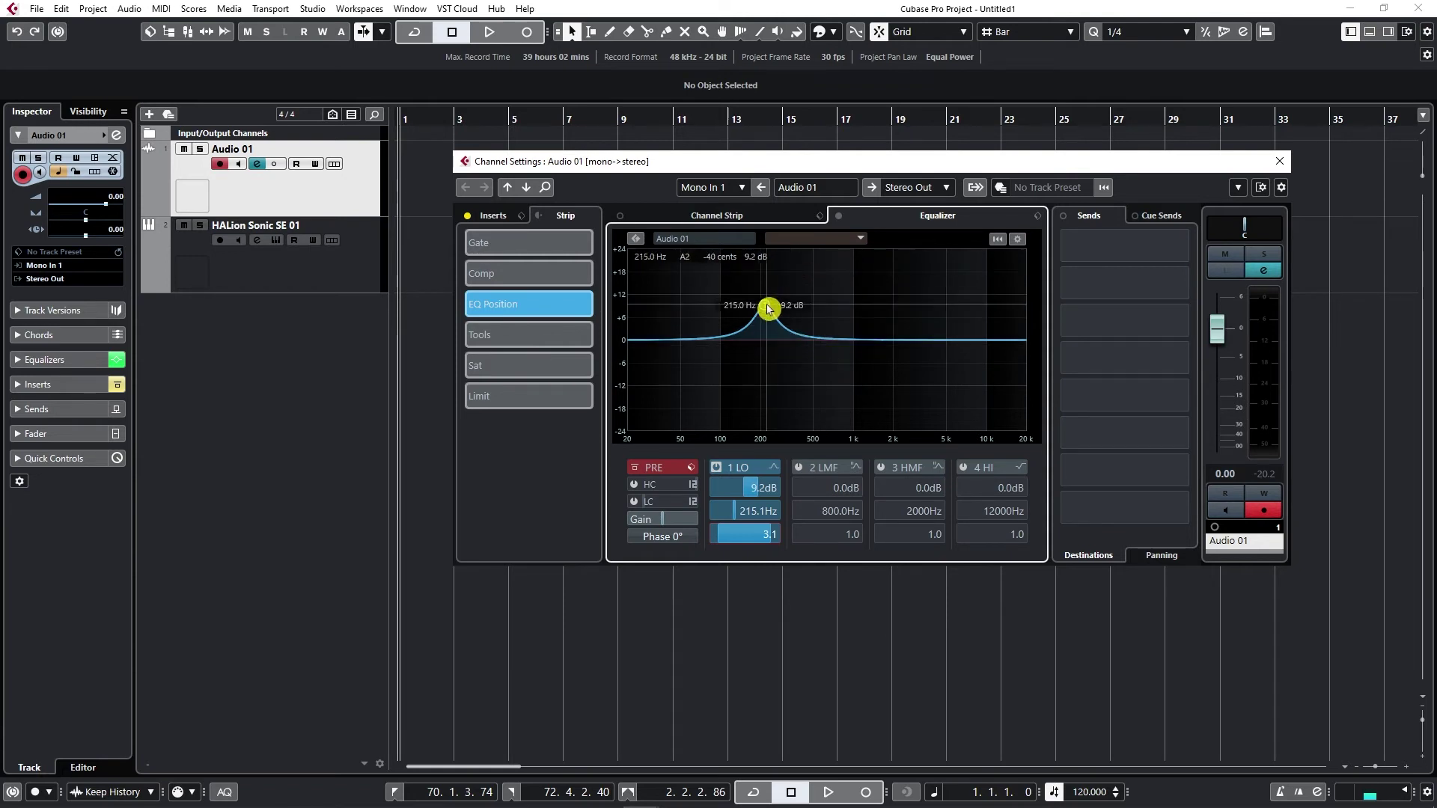
Step: Test band 1's Q by scrolling, then set its gain to a 12.4 dB boost
{"action": "scroll", "coordinate": [768, 309], "scroll_direction": "up", "scroll_amount": 5}
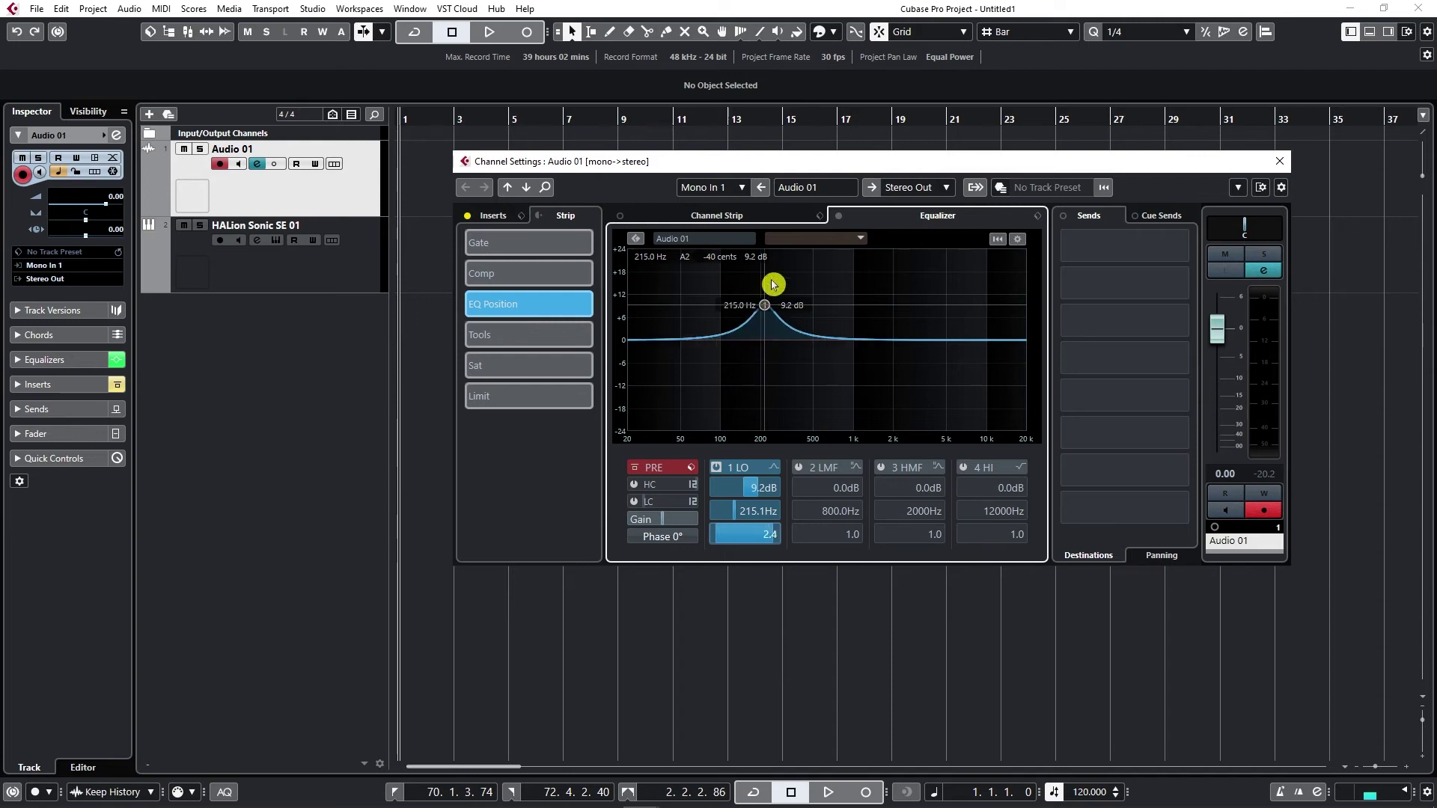
{"action": "scroll", "coordinate": [770, 292], "scroll_direction": "up", "scroll_amount": 2}
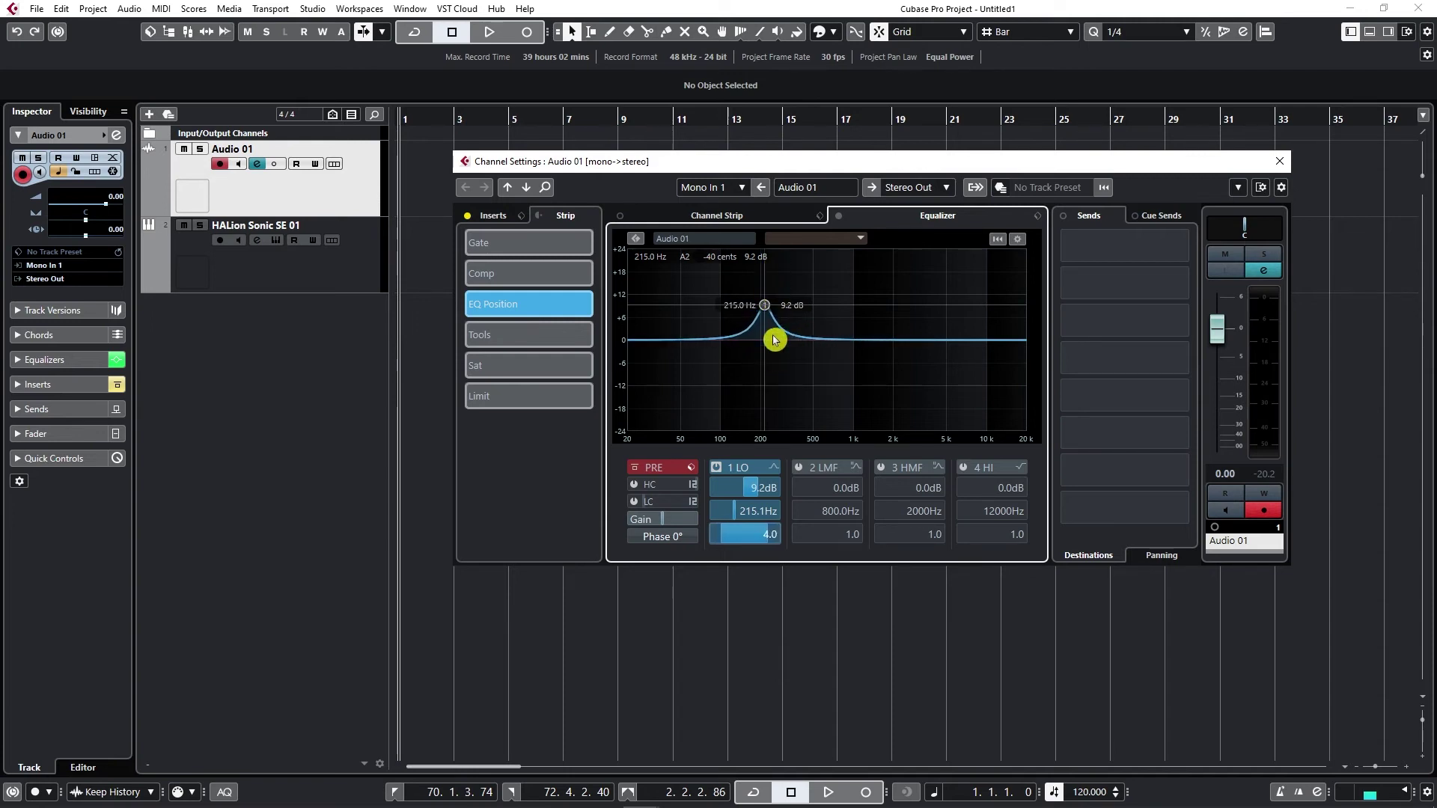
{"action": "scroll", "coordinate": [772, 321], "scroll_direction": "down", "scroll_amount": 3}
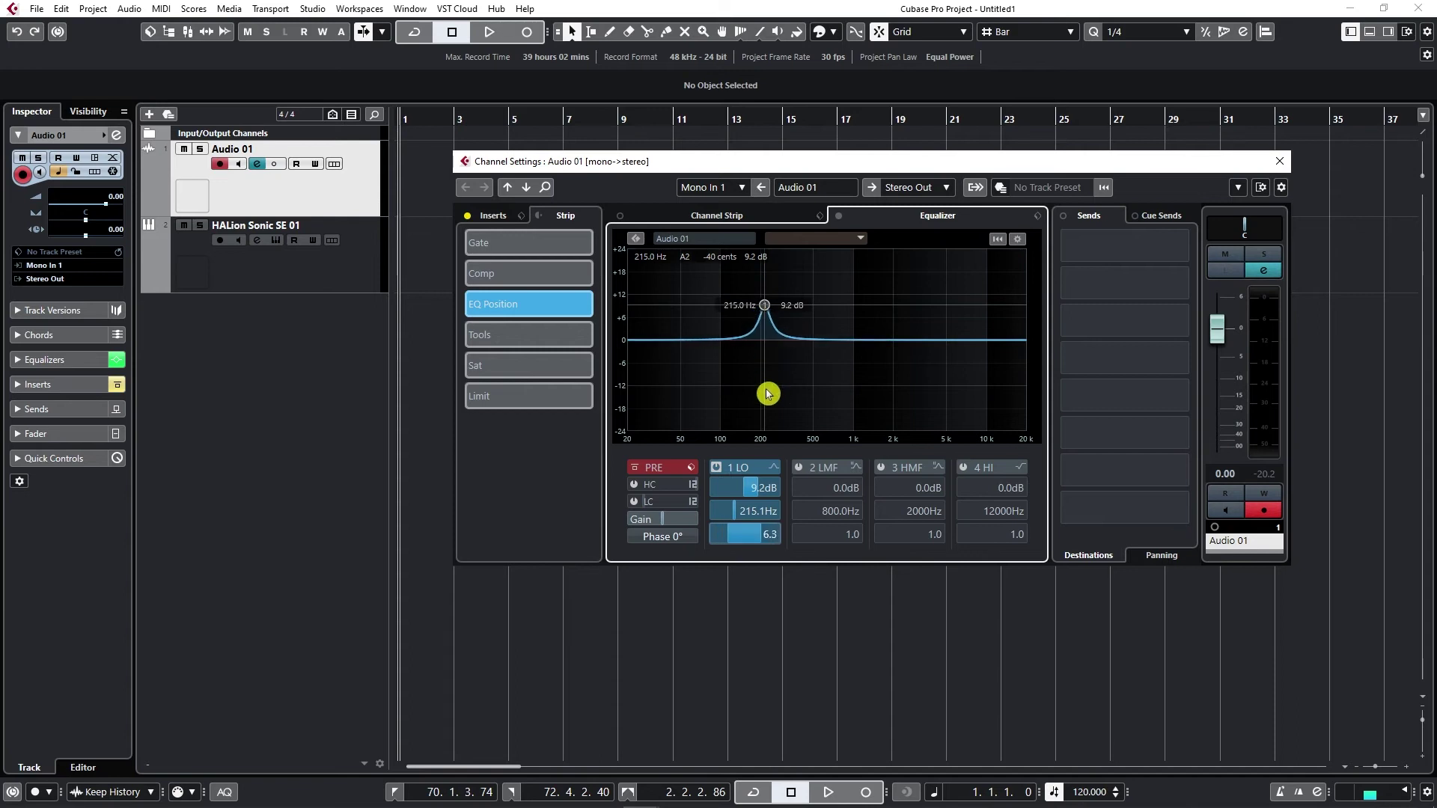
{"action": "scroll", "coordinate": [764, 304], "scroll_direction": "up", "scroll_amount": 4}
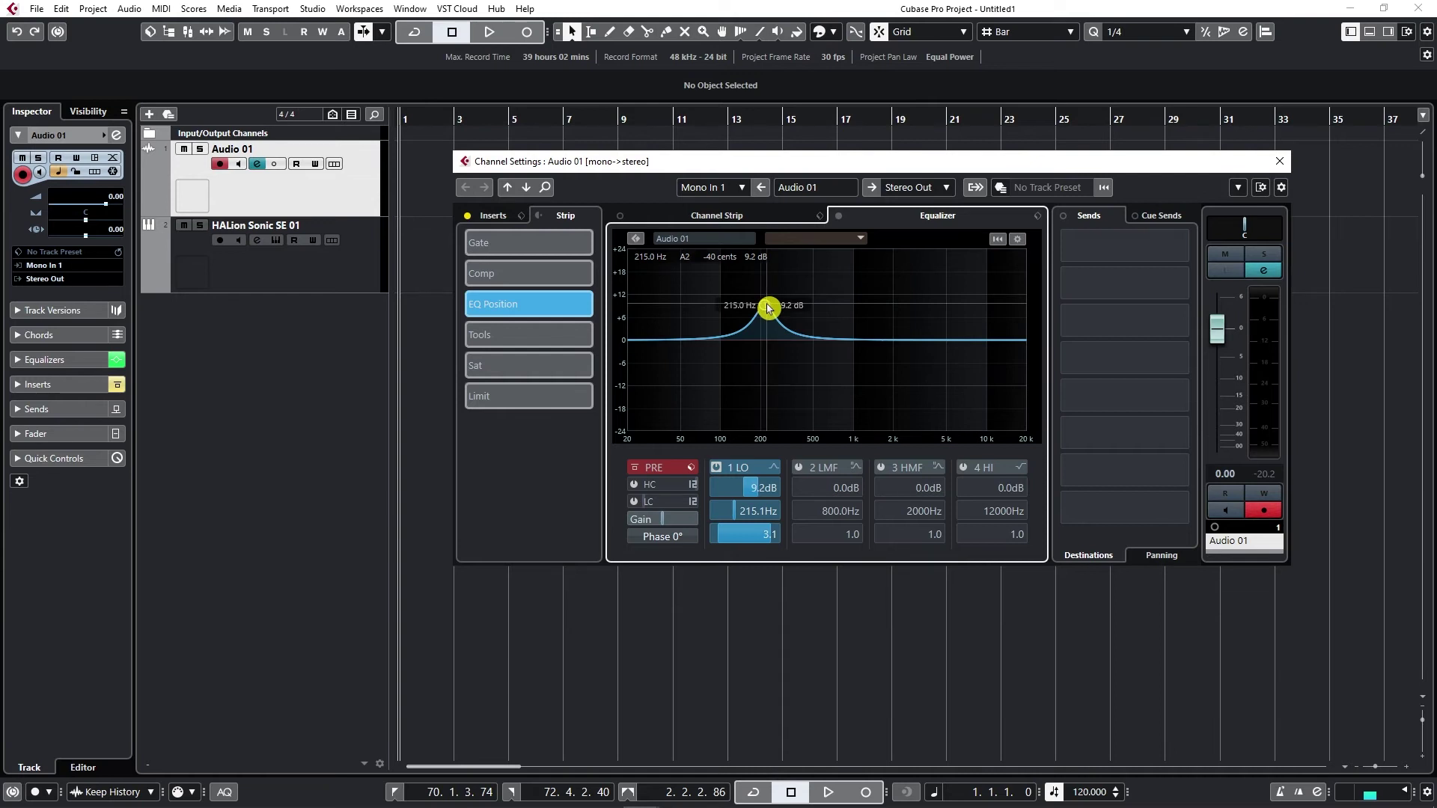
{"action": "mouse_move", "coordinate": [767, 309]}
{"action": "left_mouse_down"}
{"action": "mouse_move", "coordinate": [763, 397]}
{"action": "mouse_move", "coordinate": [766, 296]}
{"action": "left_mouse_up"}
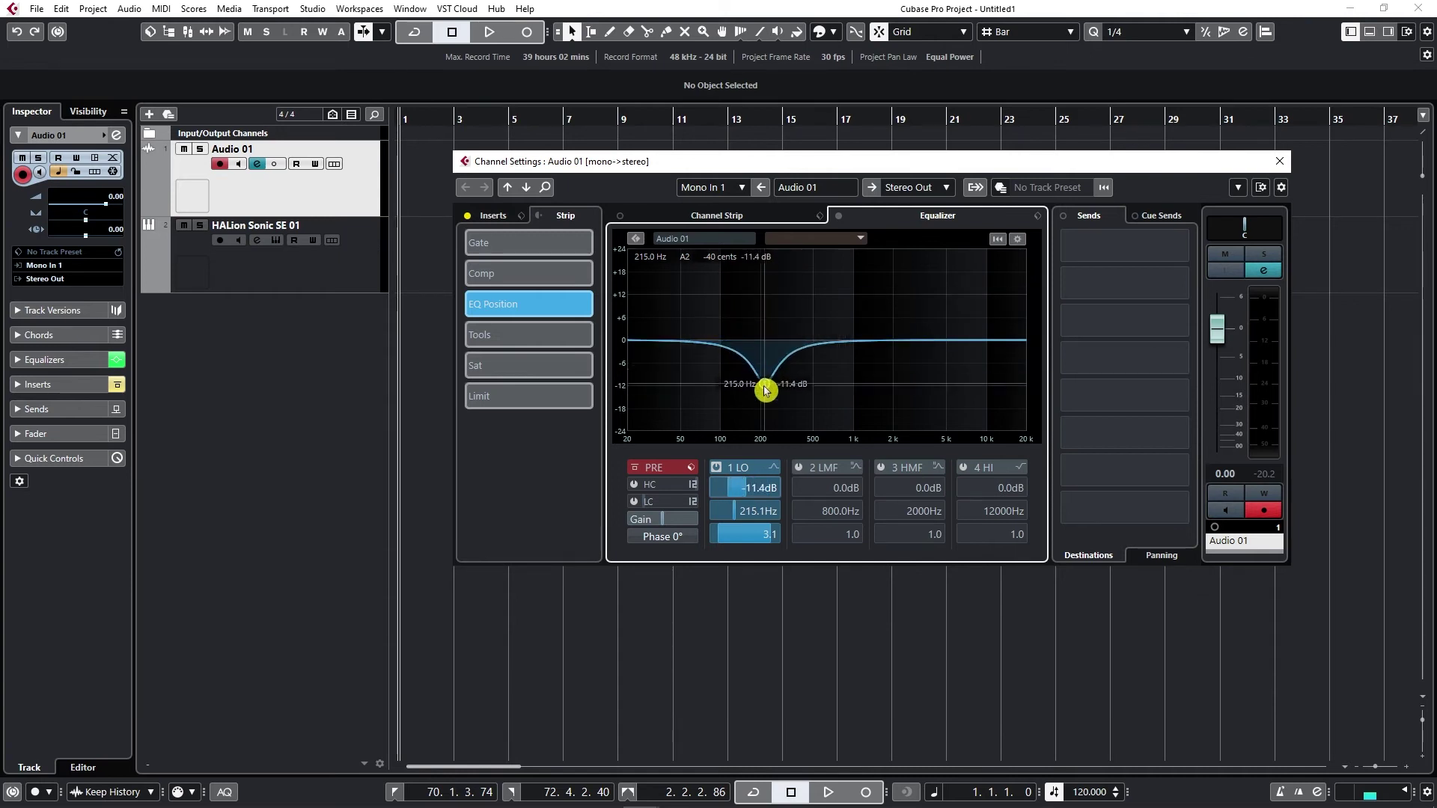
{"action": "left_click_drag", "start_coordinate": [766, 390], "coordinate": [765, 290]}
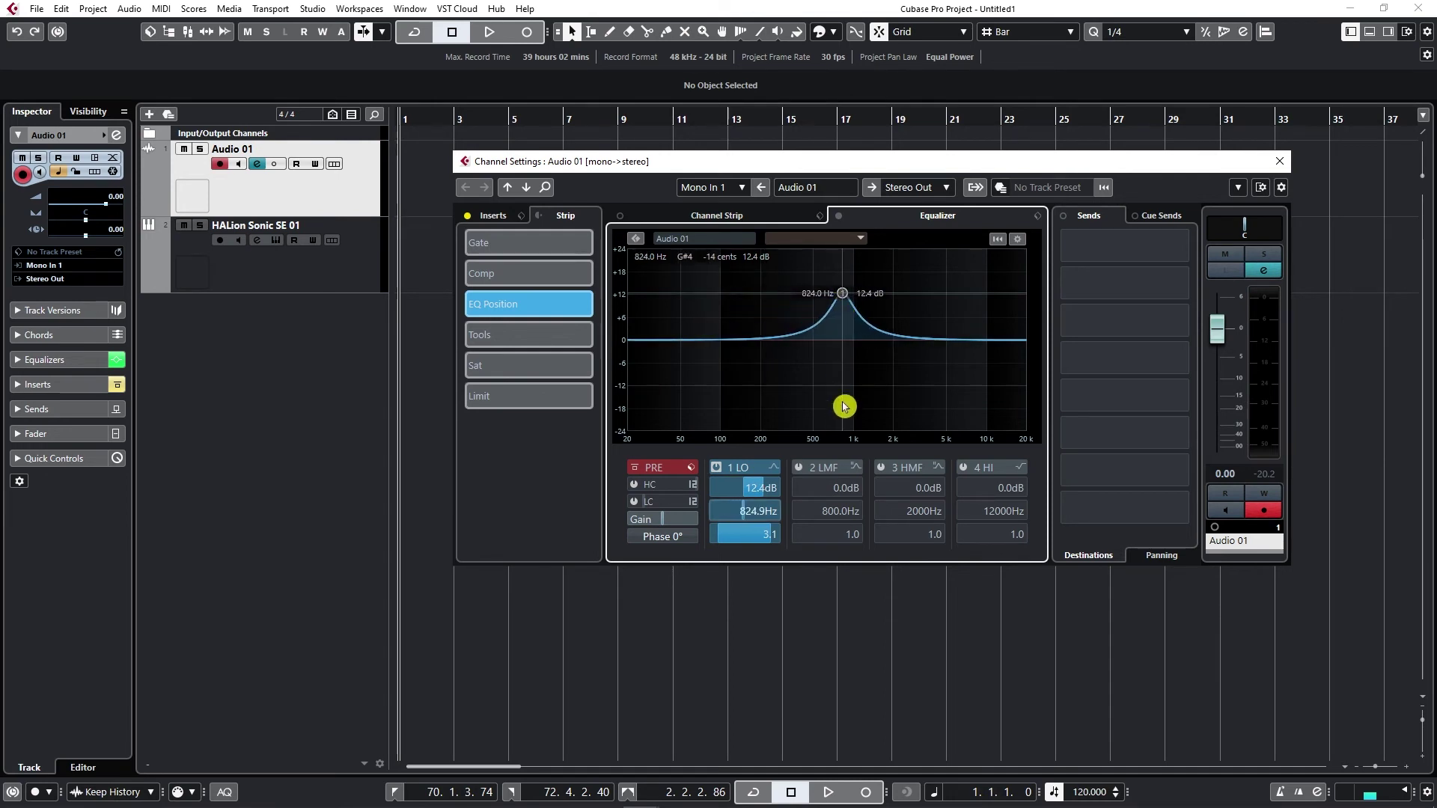
Step: Sweep the band 1 boost sideways to centre near 963.7 Hz
{"action": "left_click_drag", "start_coordinate": [797, 360], "coordinate": [825, 338]}
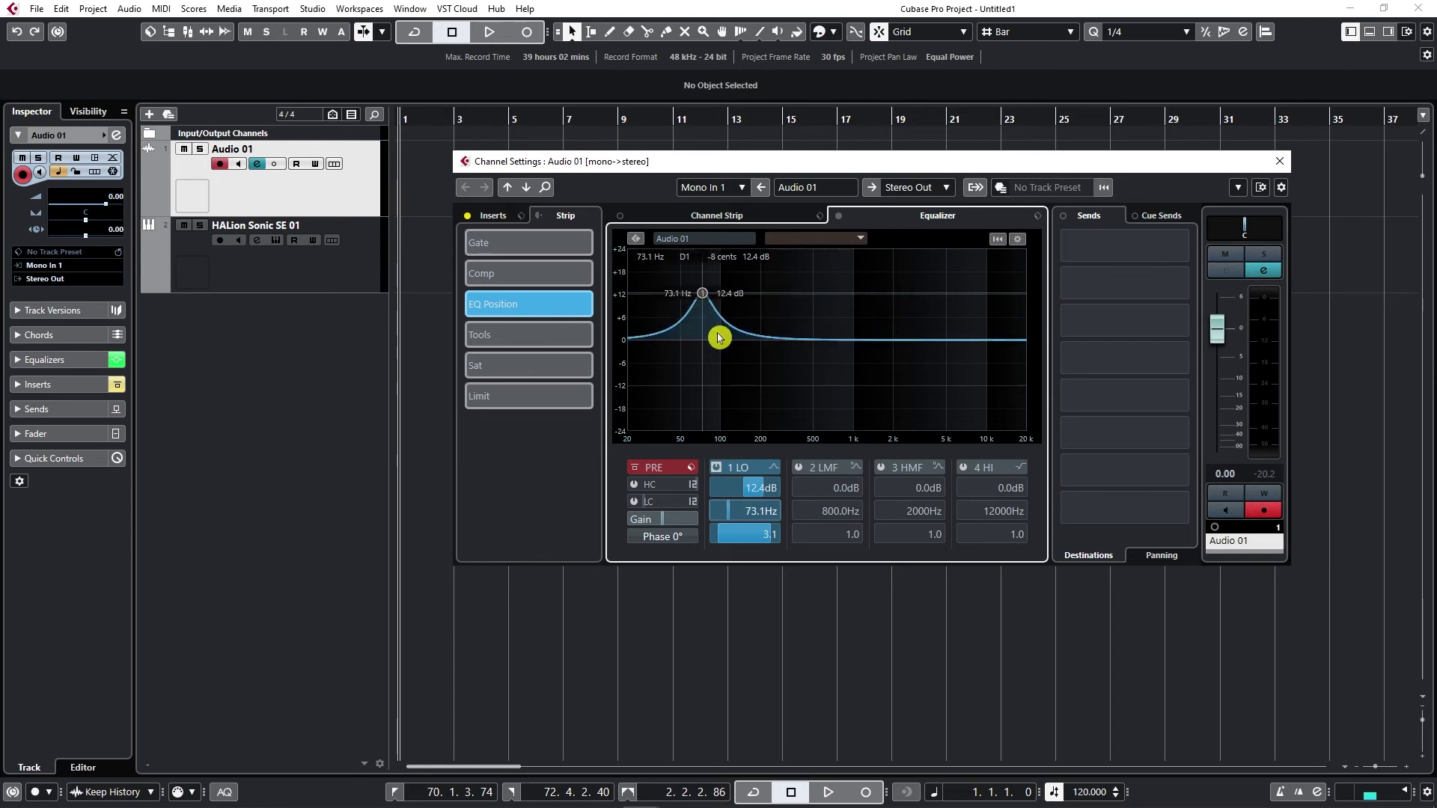
{"action": "left_click_drag", "start_coordinate": [914, 327], "coordinate": [876, 293]}
{"action": "left_click_drag", "start_coordinate": [722, 293], "coordinate": [849, 303]}
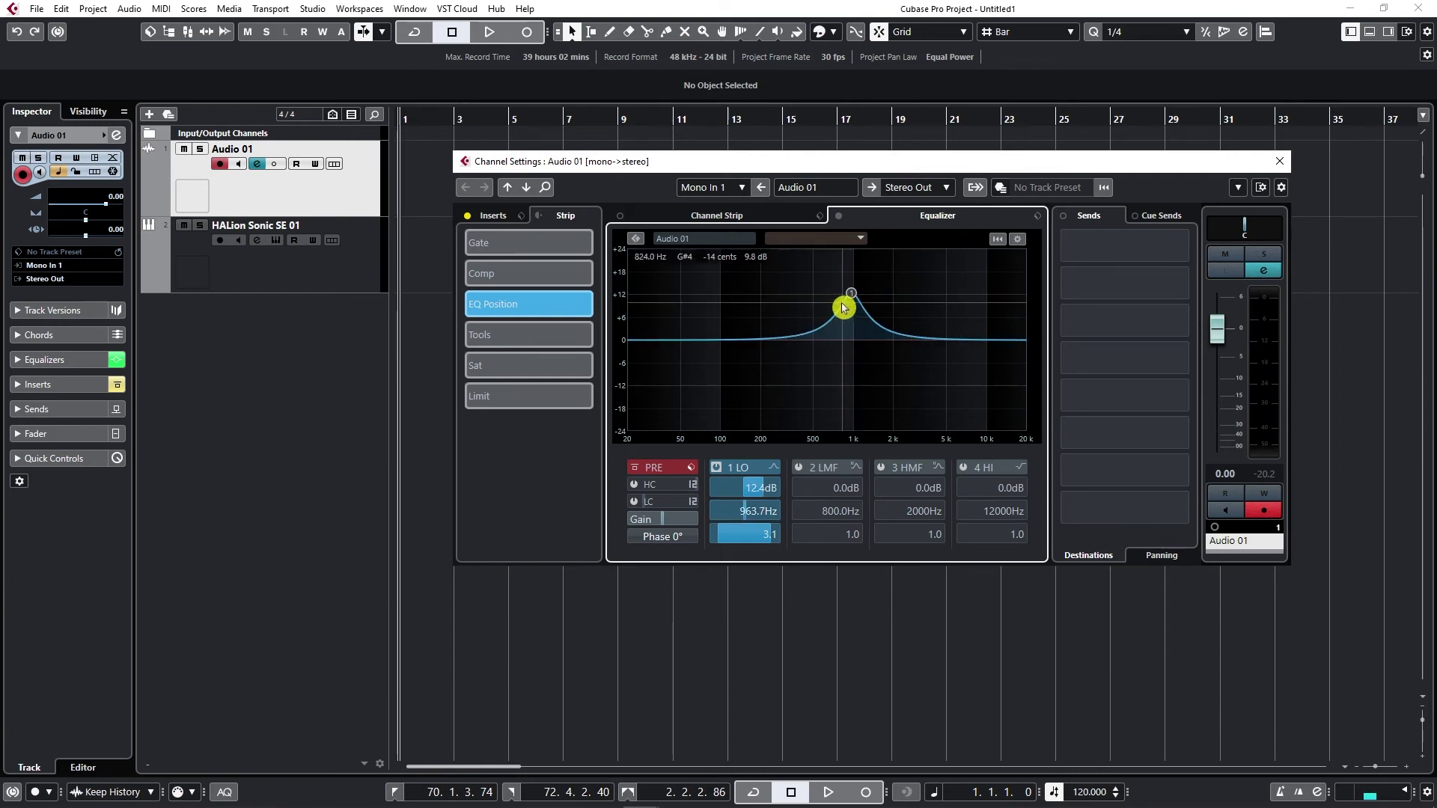
Step: Lower the Audio 01 pre-filter high cut to about 378 Hz
{"action": "left_click", "coordinate": [635, 470]}
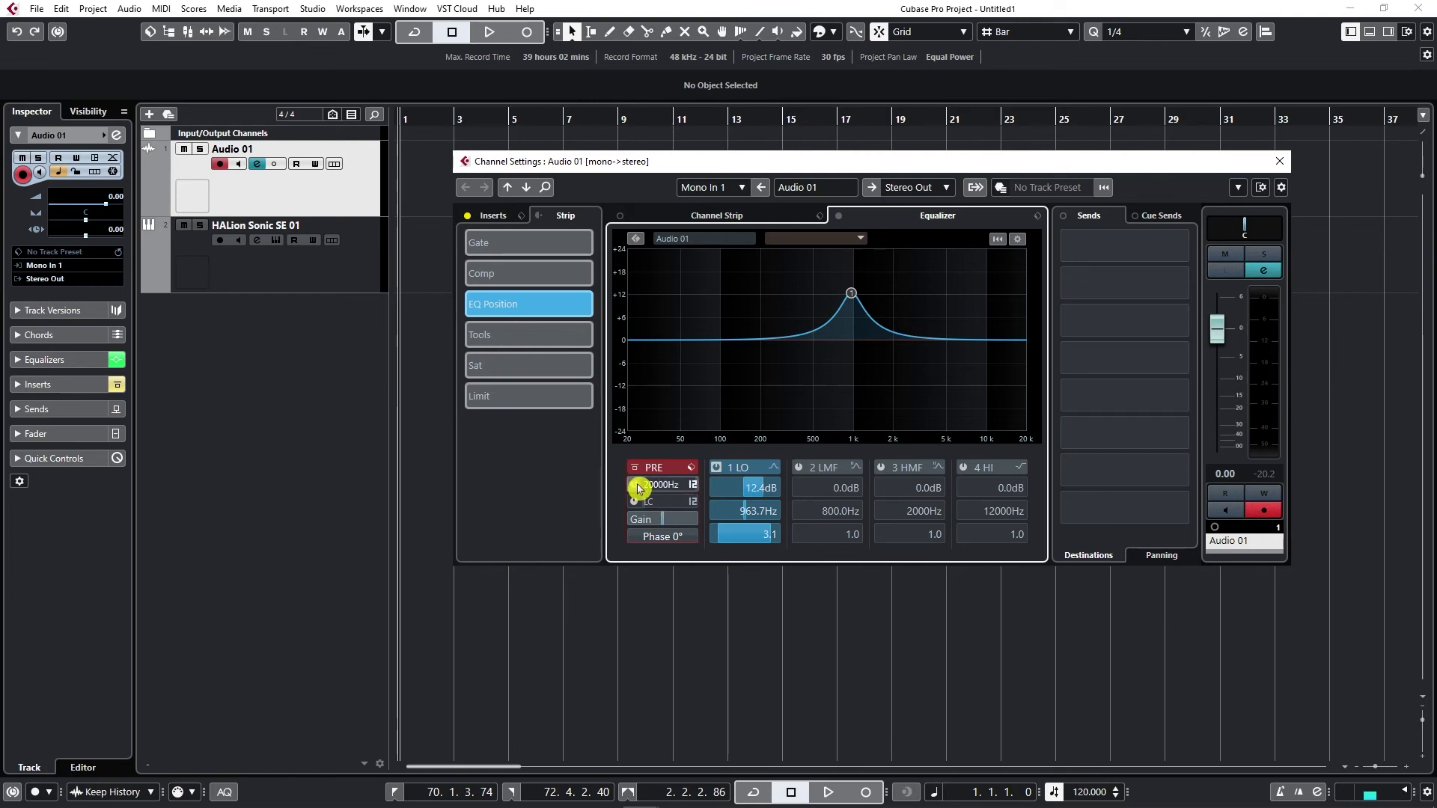
{"action": "scroll", "coordinate": [669, 488], "scroll_direction": "down", "scroll_amount": 10}
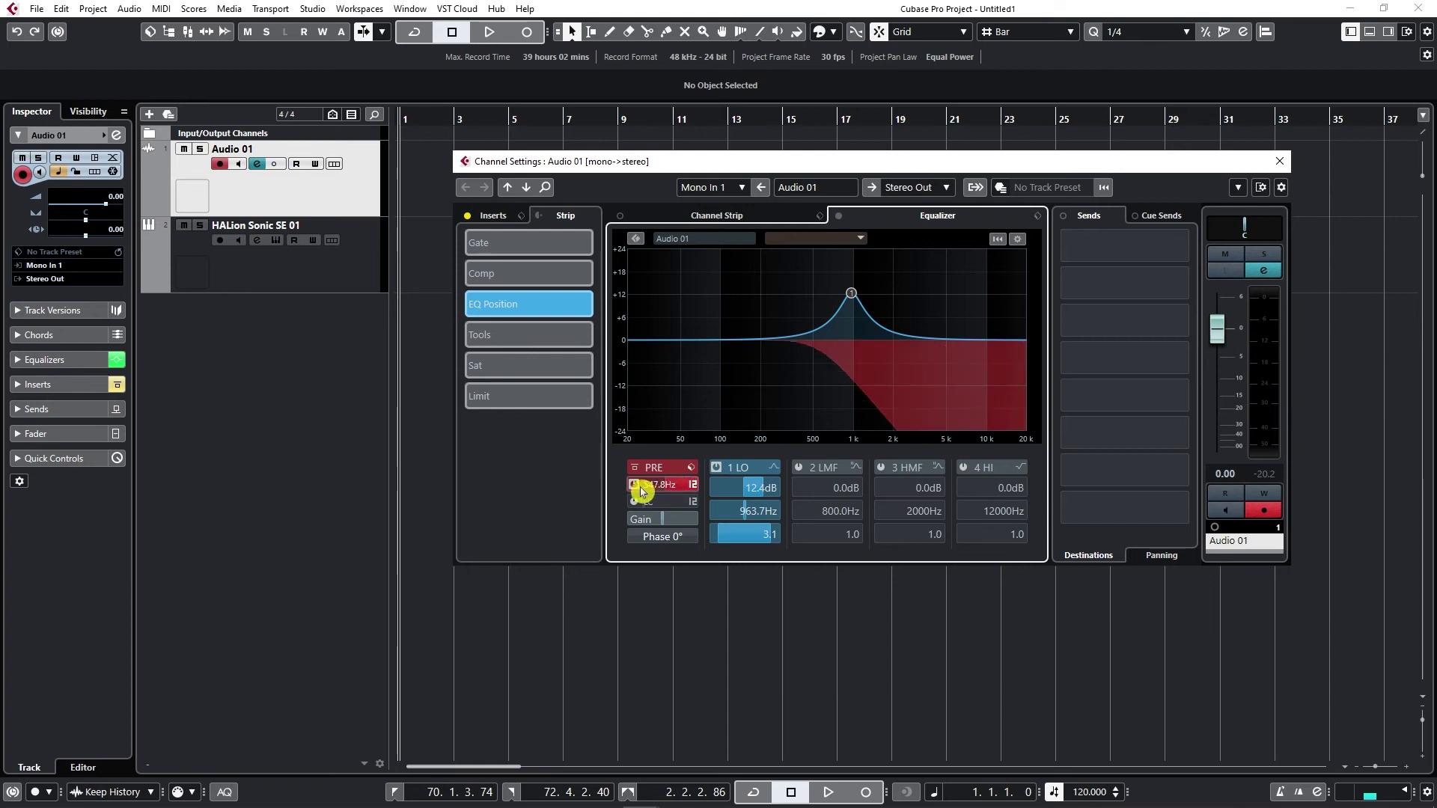
{"action": "scroll", "coordinate": [673, 491], "scroll_direction": "up", "scroll_amount": 3}
{"action": "mouse_move", "coordinate": [688, 489]}
{"action": "left_mouse_down"}
{"action": "mouse_move", "coordinate": [638, 488]}
{"action": "mouse_move", "coordinate": [690, 485]}
{"action": "left_mouse_up"}
Step: Enable the low cut at 173.1 Hz, then switch off both high cut and low cut
{"action": "left_click", "coordinate": [633, 503]}
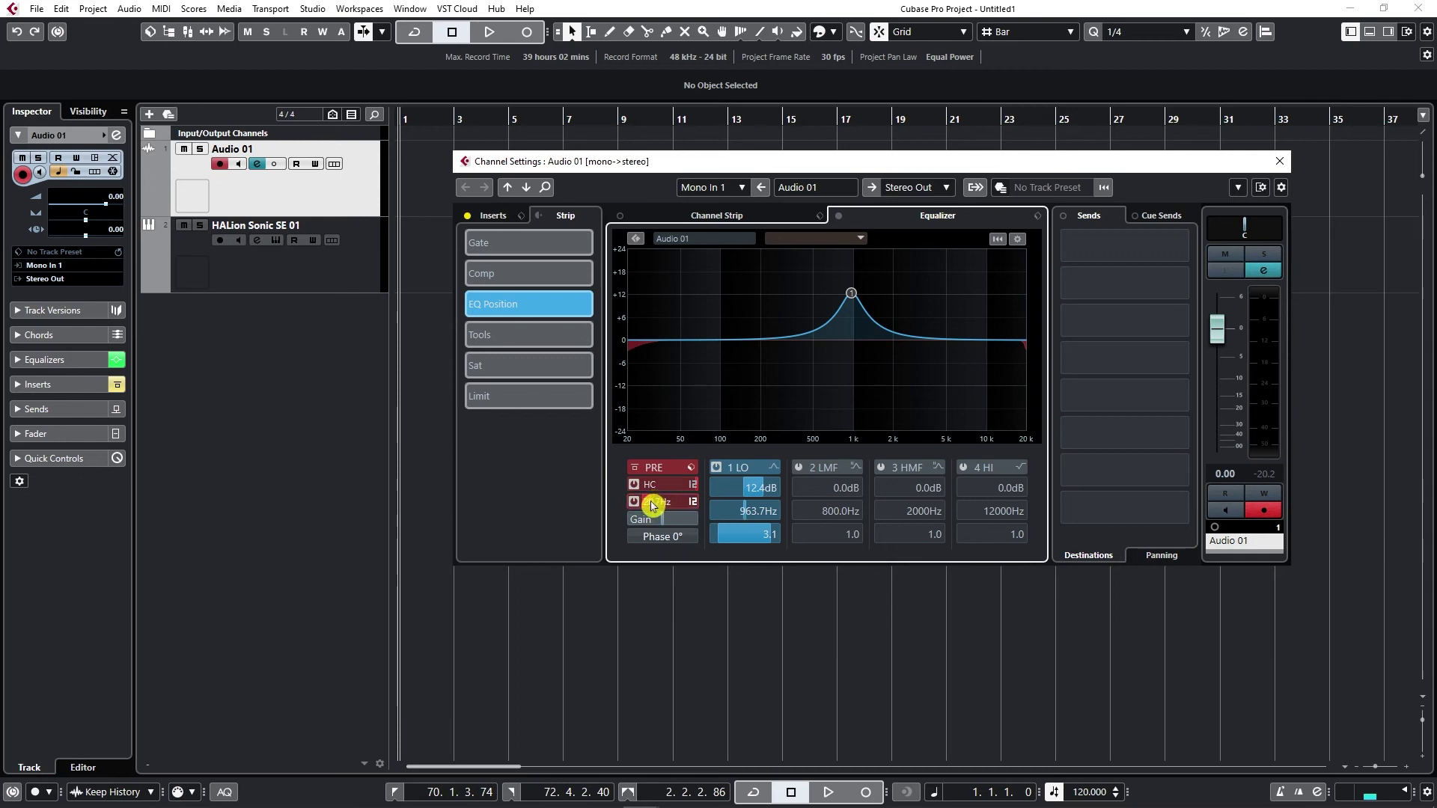
{"action": "mouse_move", "coordinate": [653, 506]}
{"action": "left_mouse_down"}
{"action": "mouse_move", "coordinate": [695, 507]}
{"action": "mouse_move", "coordinate": [641, 509]}
{"action": "left_mouse_up"}
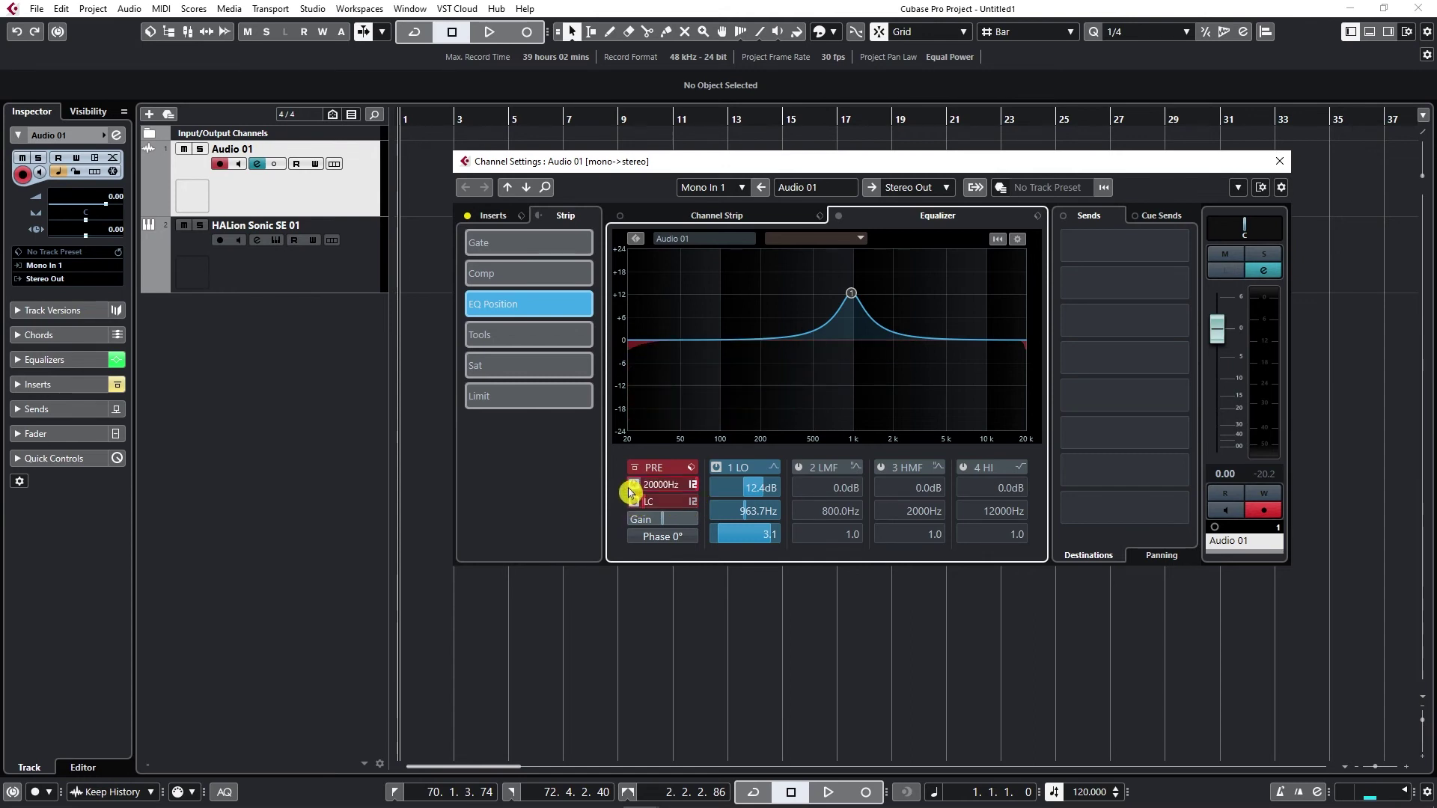
{"action": "left_click", "coordinate": [634, 485]}
{"action": "left_click", "coordinate": [634, 502]}
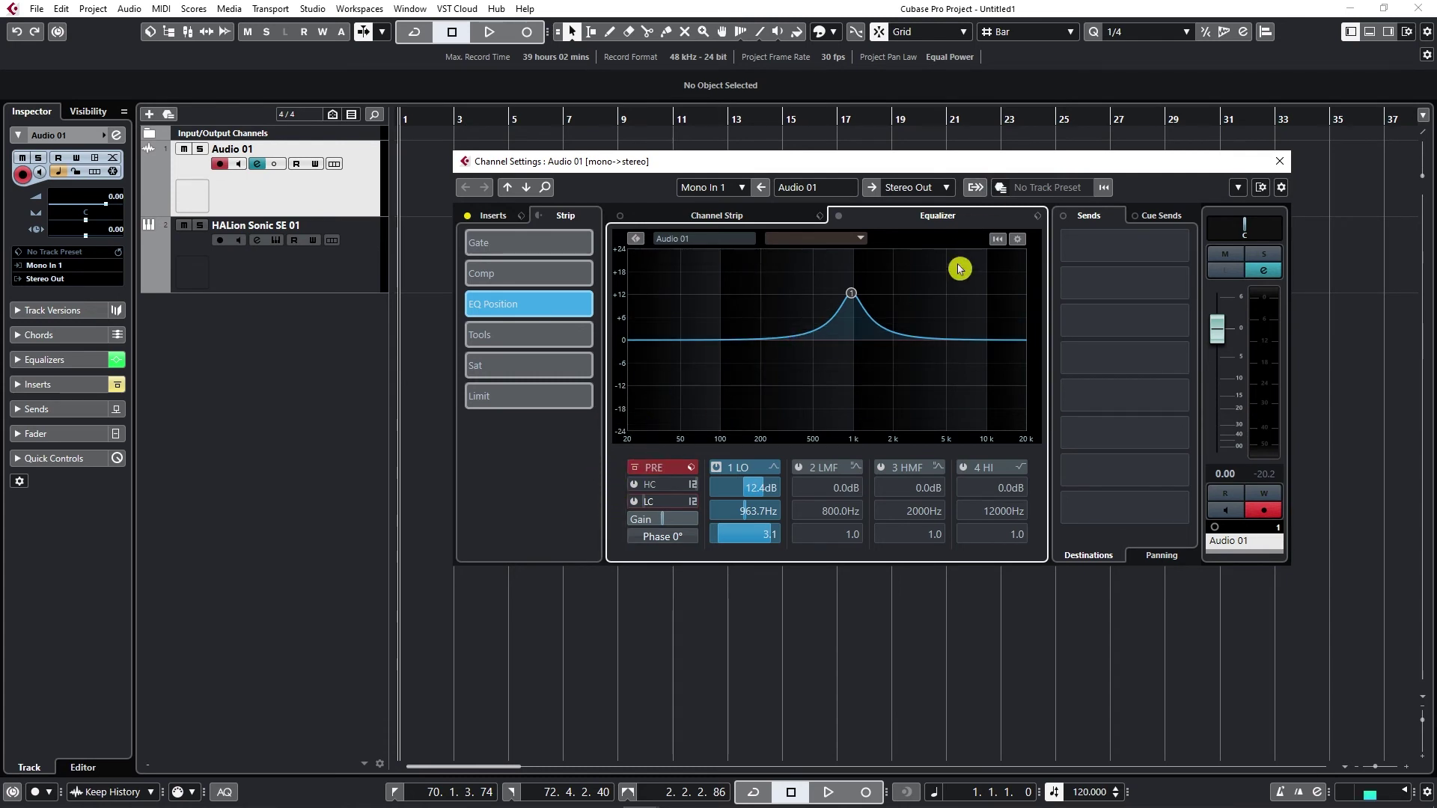
{"action": "left_click_drag", "start_coordinate": [1121, 161], "coordinate": [1031, 166]}
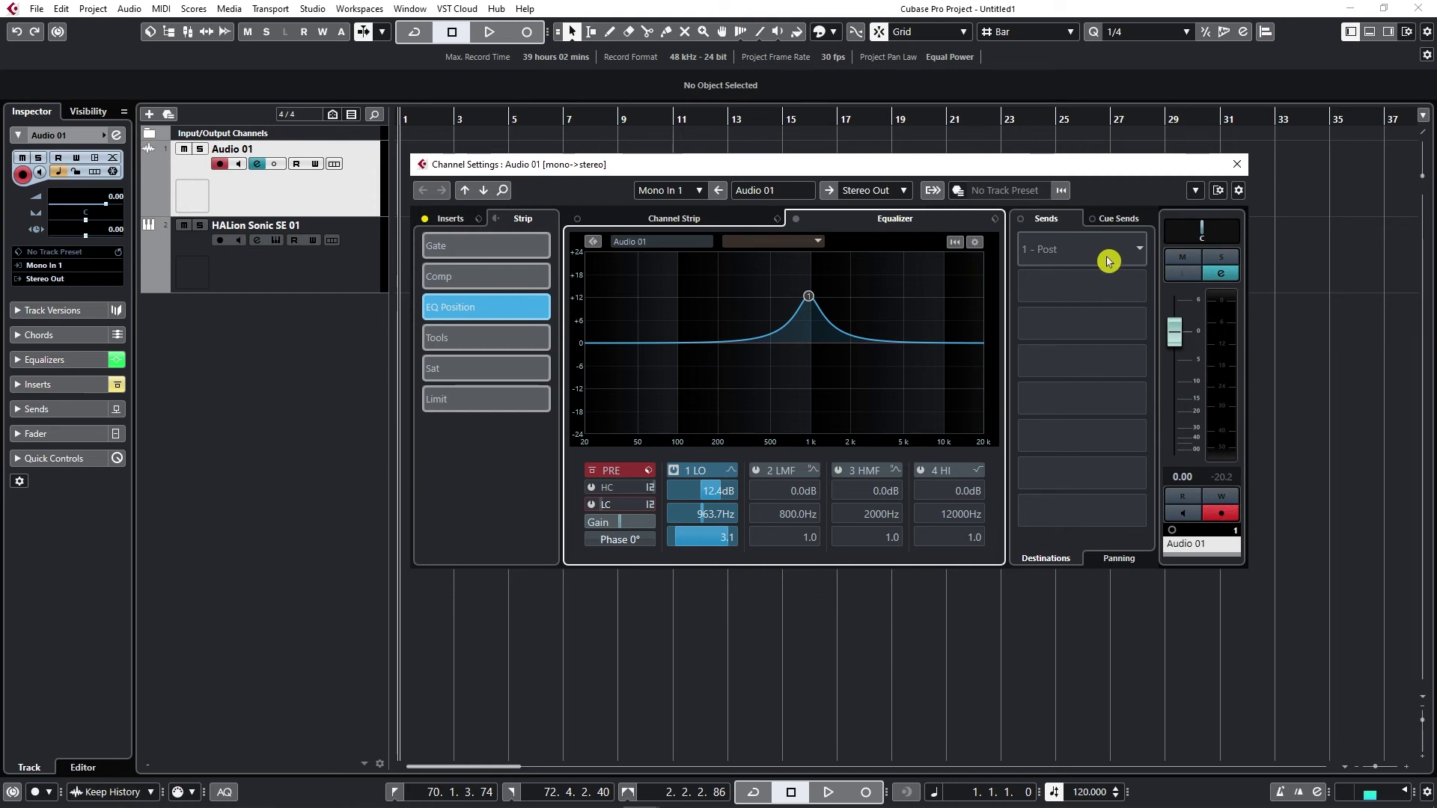
{"action": "left_click_drag", "start_coordinate": [1099, 166], "coordinate": [1116, 189]}
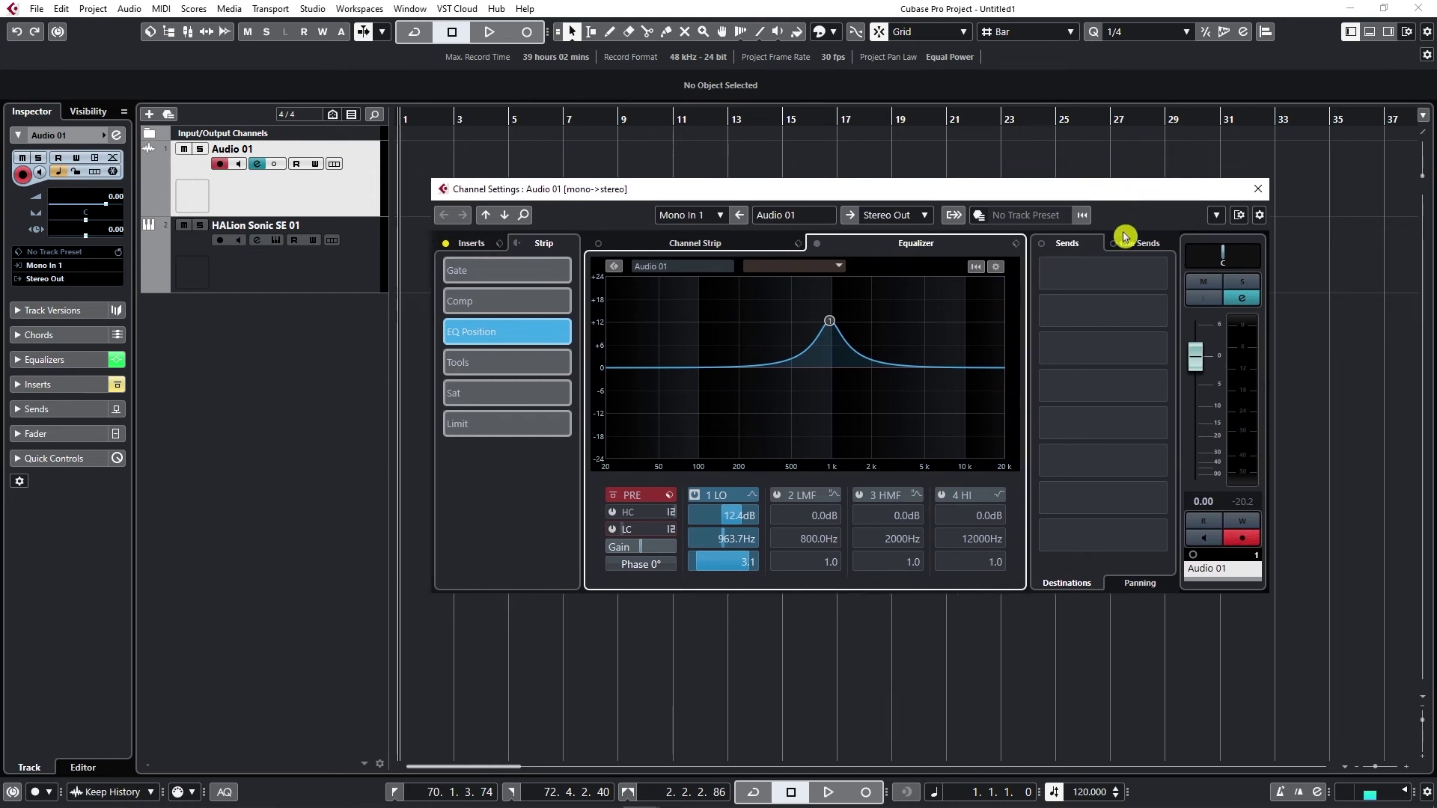
{"action": "mouse_move", "coordinate": [1141, 287]}
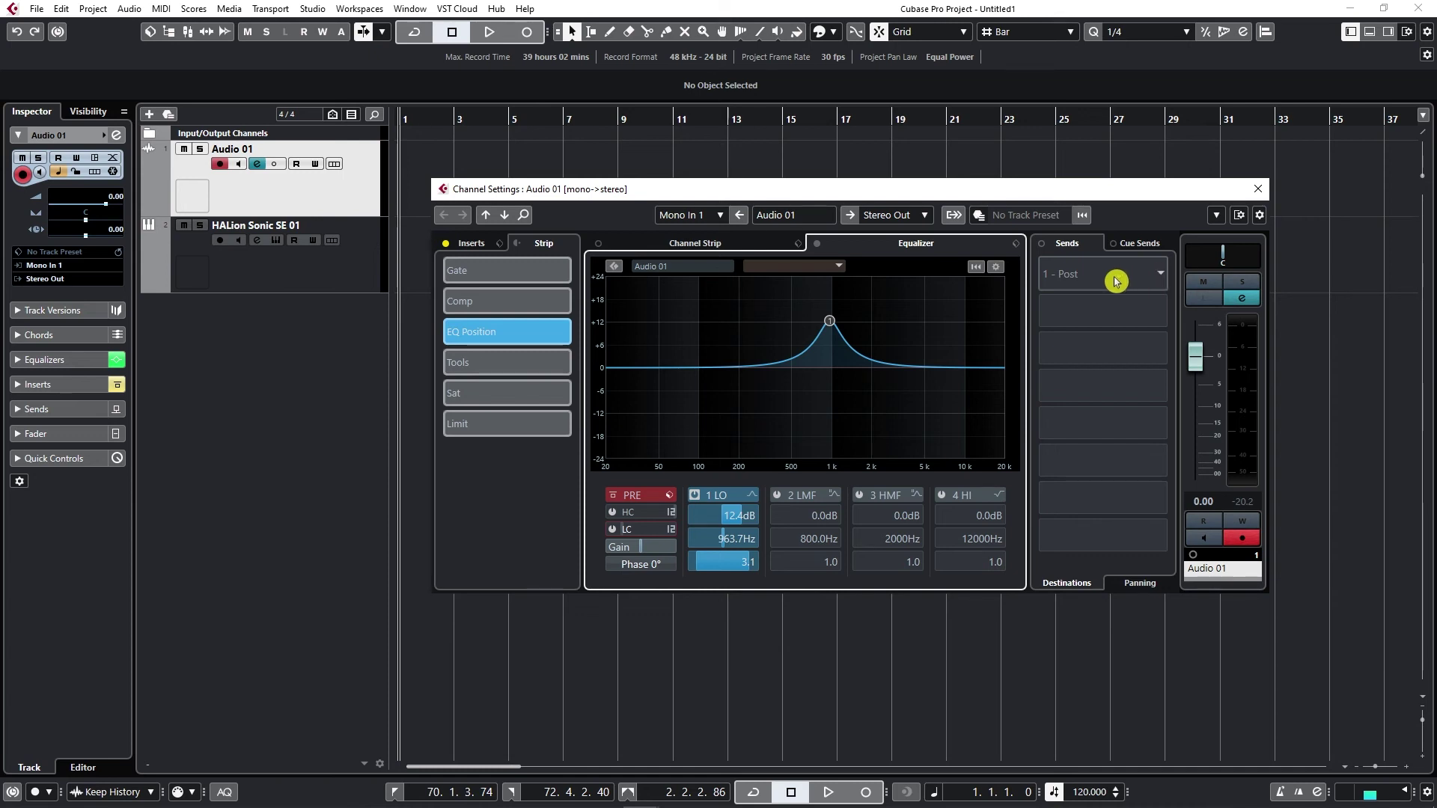
{"action": "left_click", "coordinate": [464, 245]}
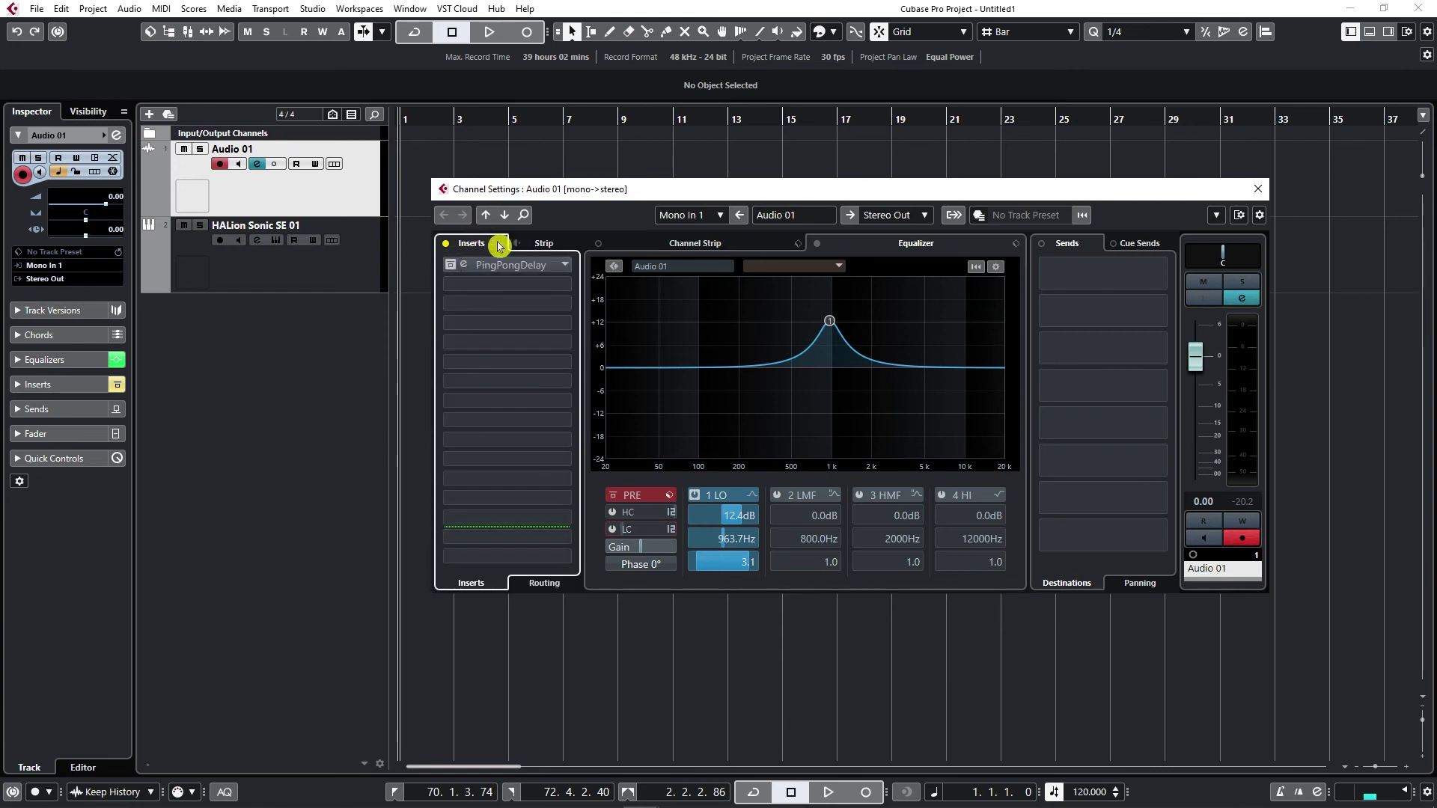
{"action": "left_click", "coordinate": [539, 242]}
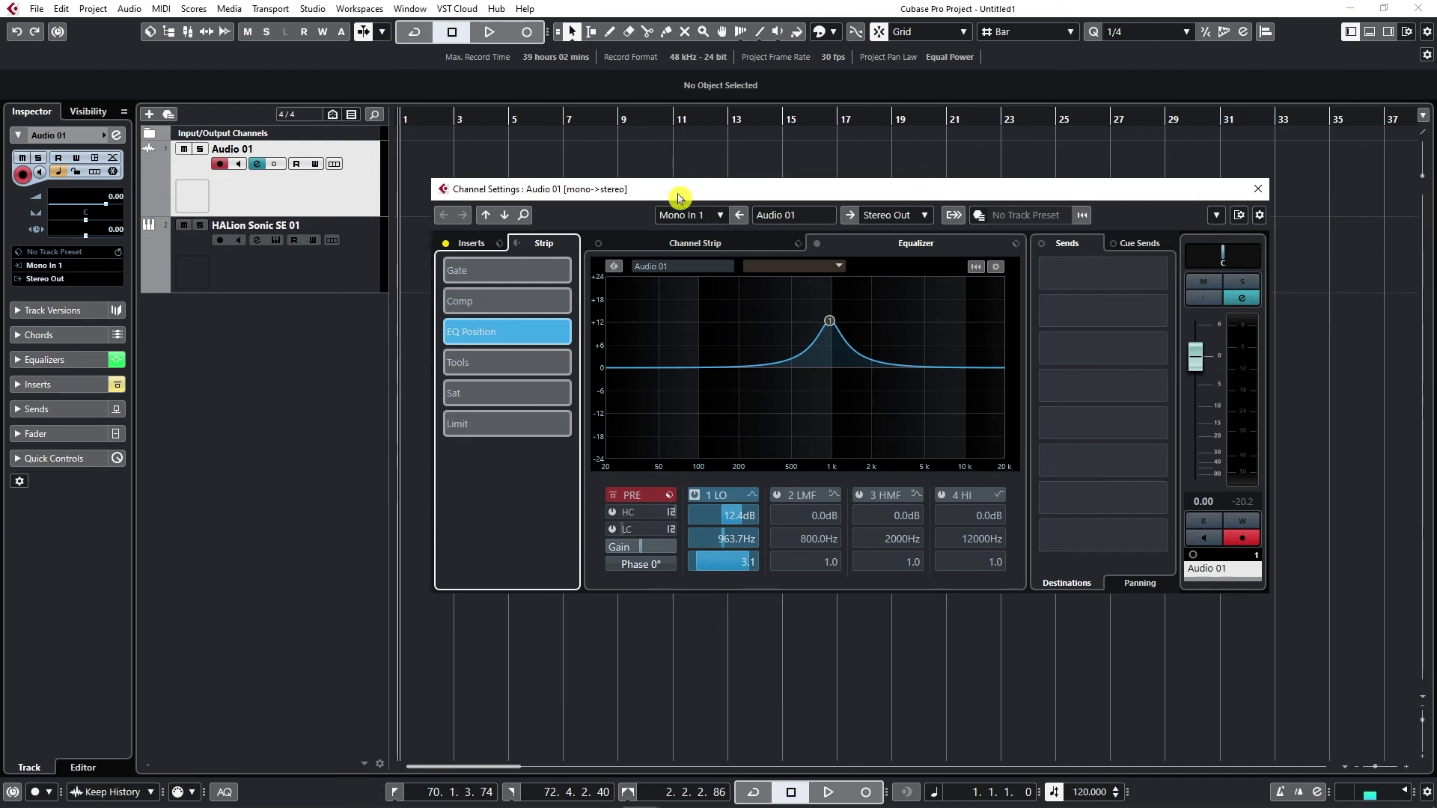
{"action": "left_click", "coordinate": [704, 214]}
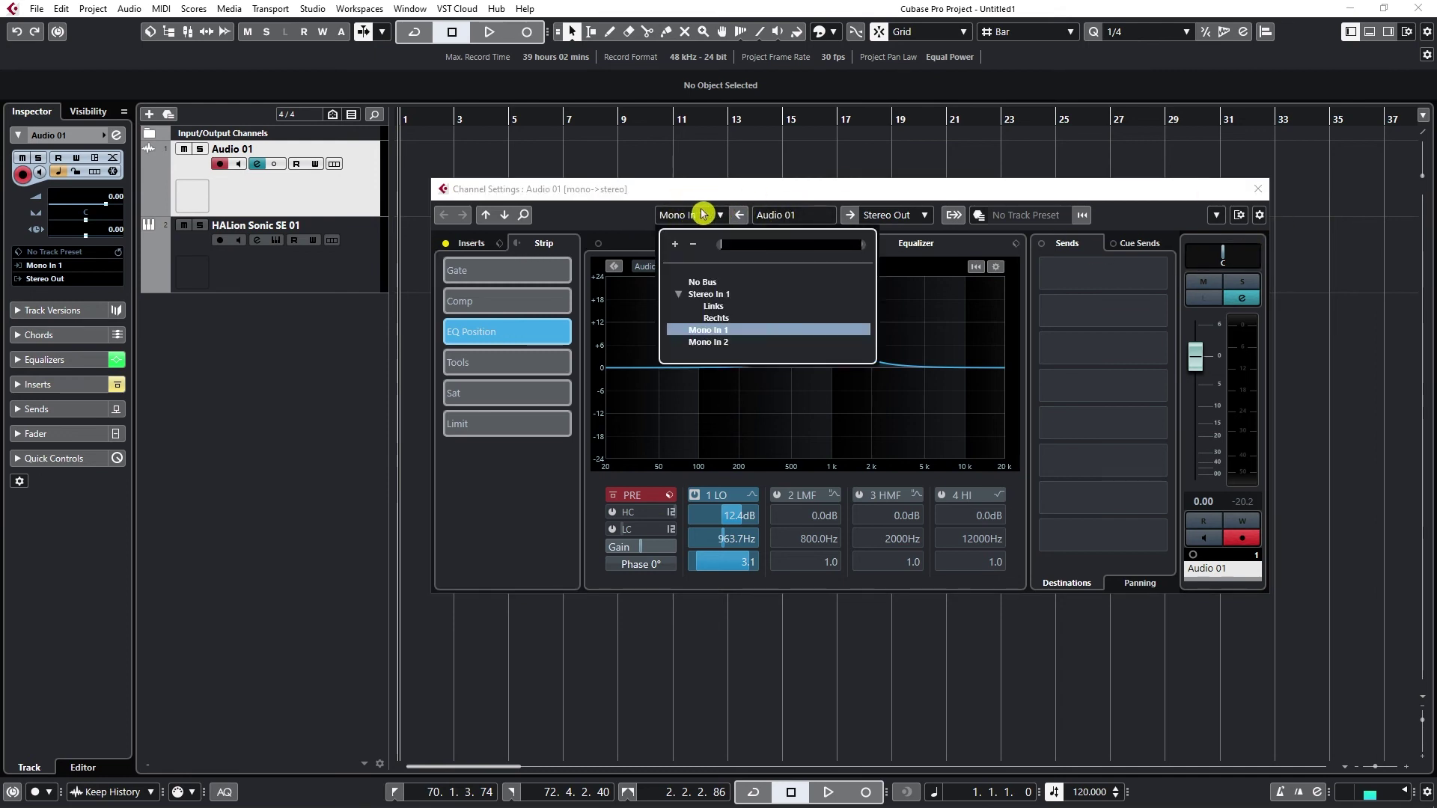
{"action": "left_click", "coordinate": [715, 331]}
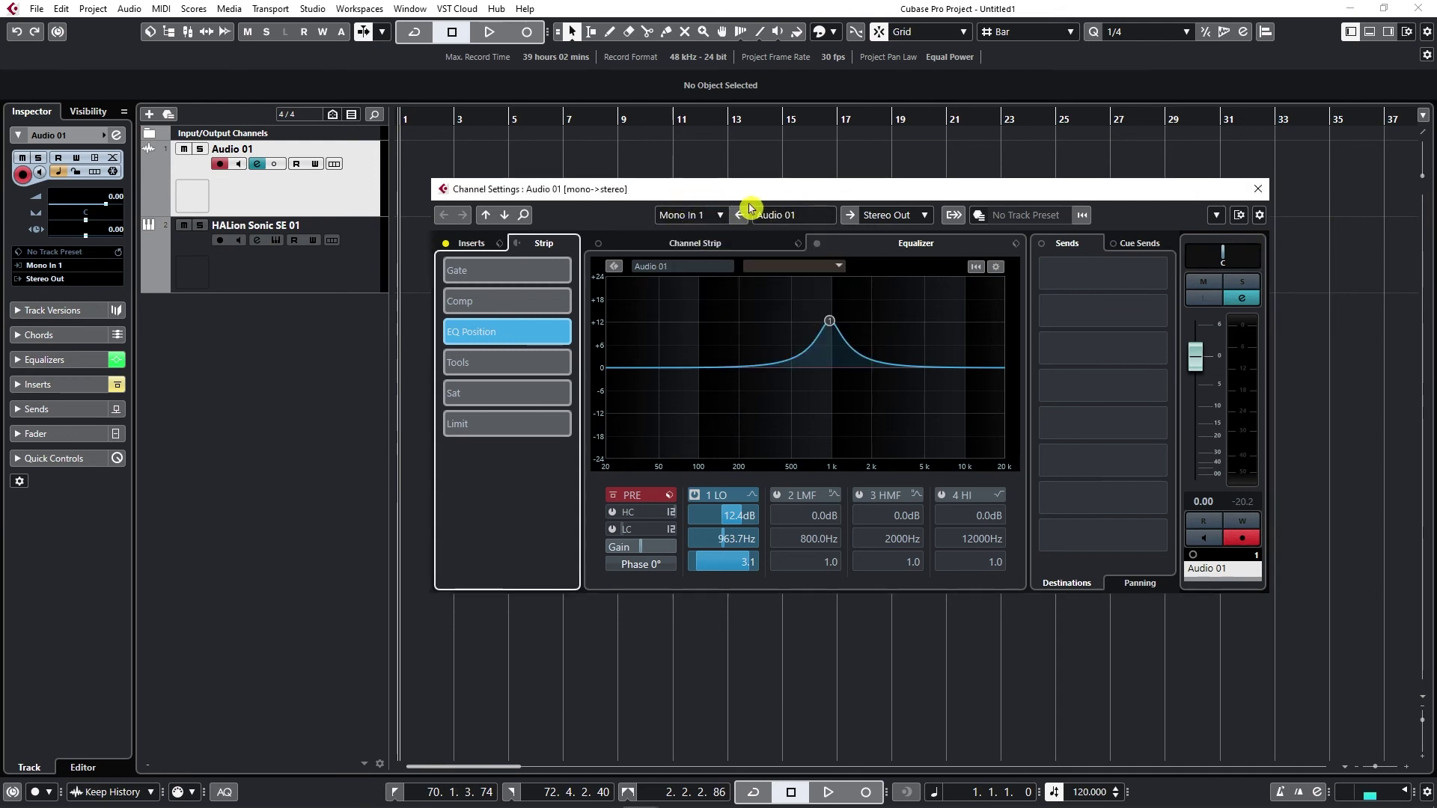
{"action": "left_click", "coordinate": [811, 215]}
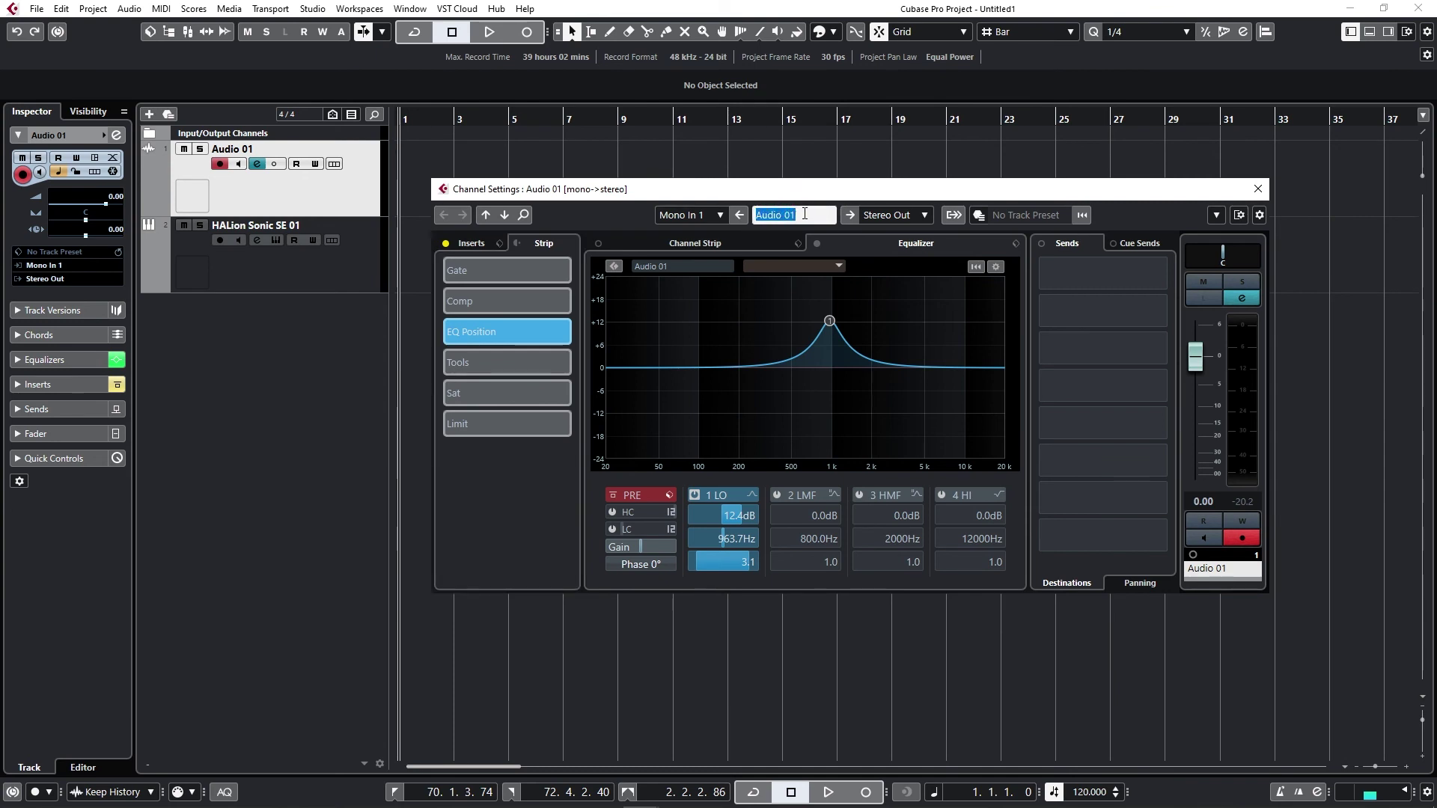
{"action": "left_click", "coordinate": [900, 217]}
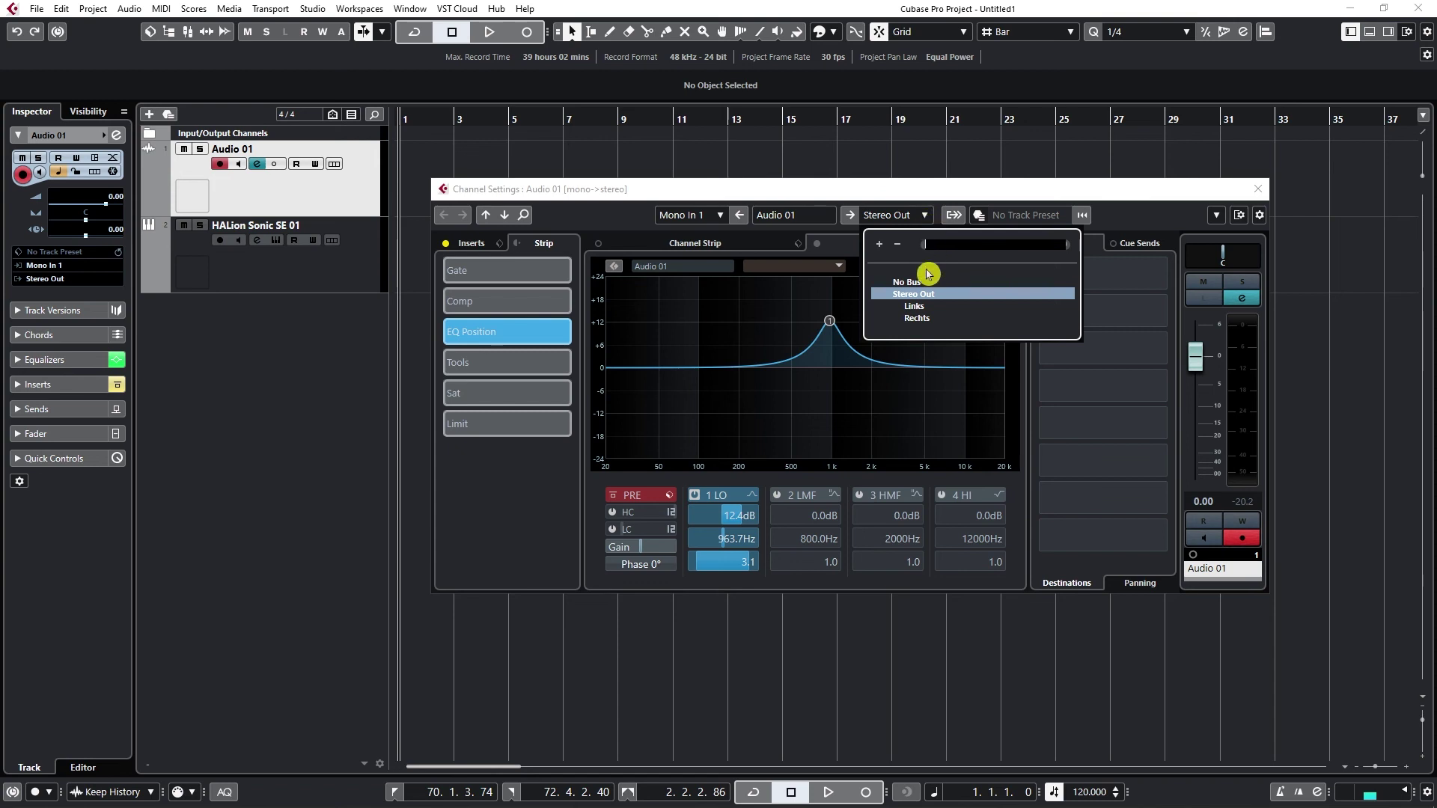
{"action": "left_click", "coordinate": [1164, 212]}
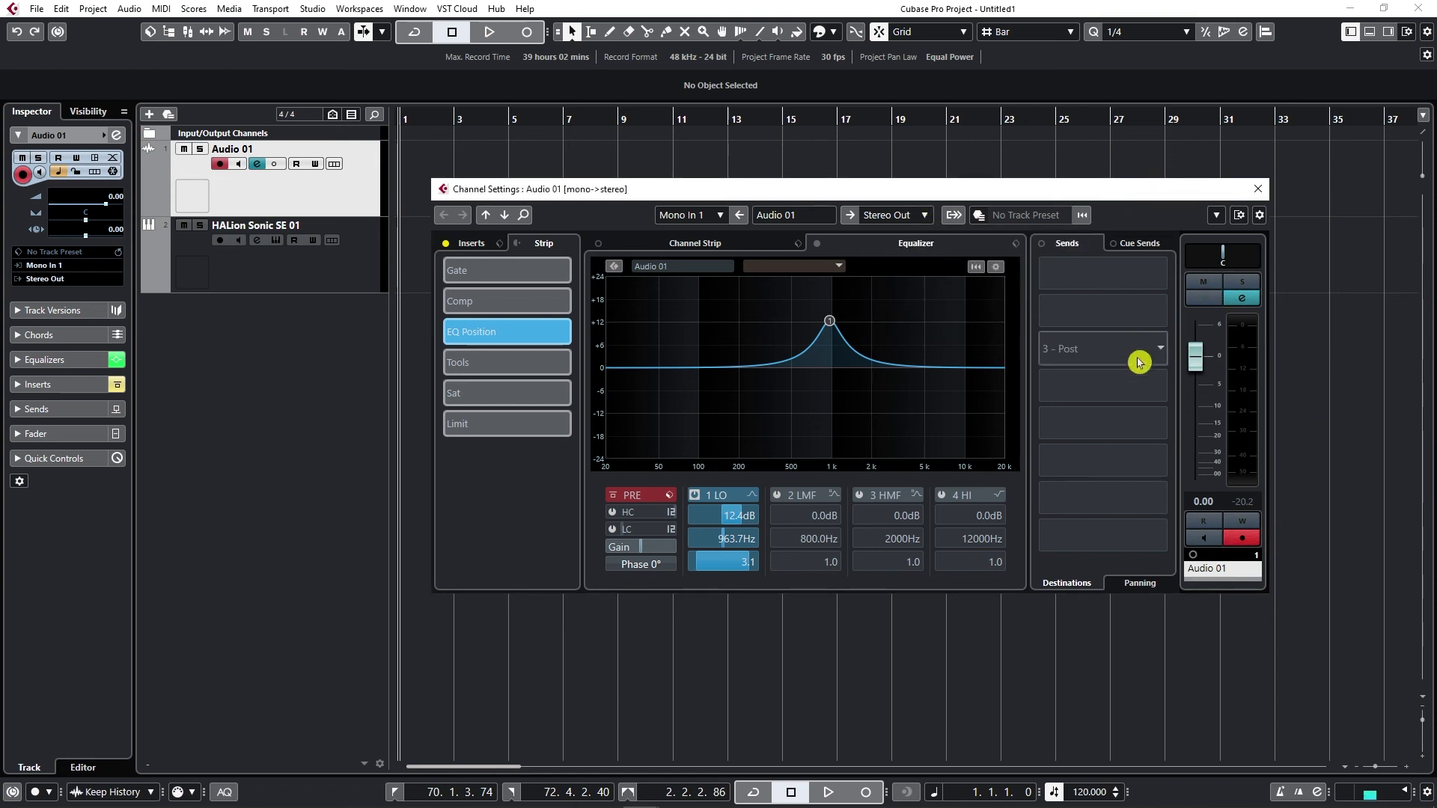
{"action": "left_click", "coordinate": [1198, 363]}
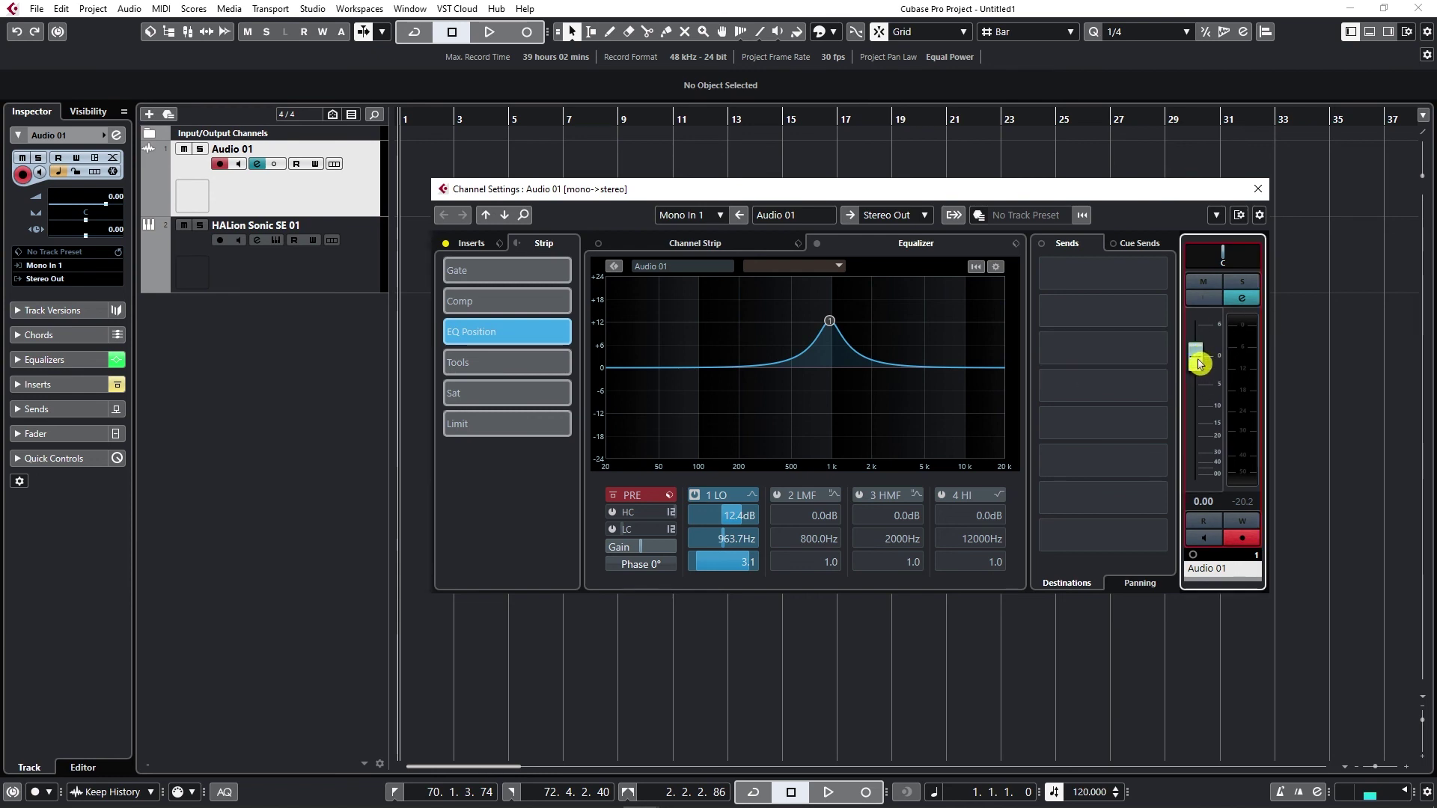
{"action": "left_click_drag", "start_coordinate": [1199, 364], "coordinate": [1200, 423]}
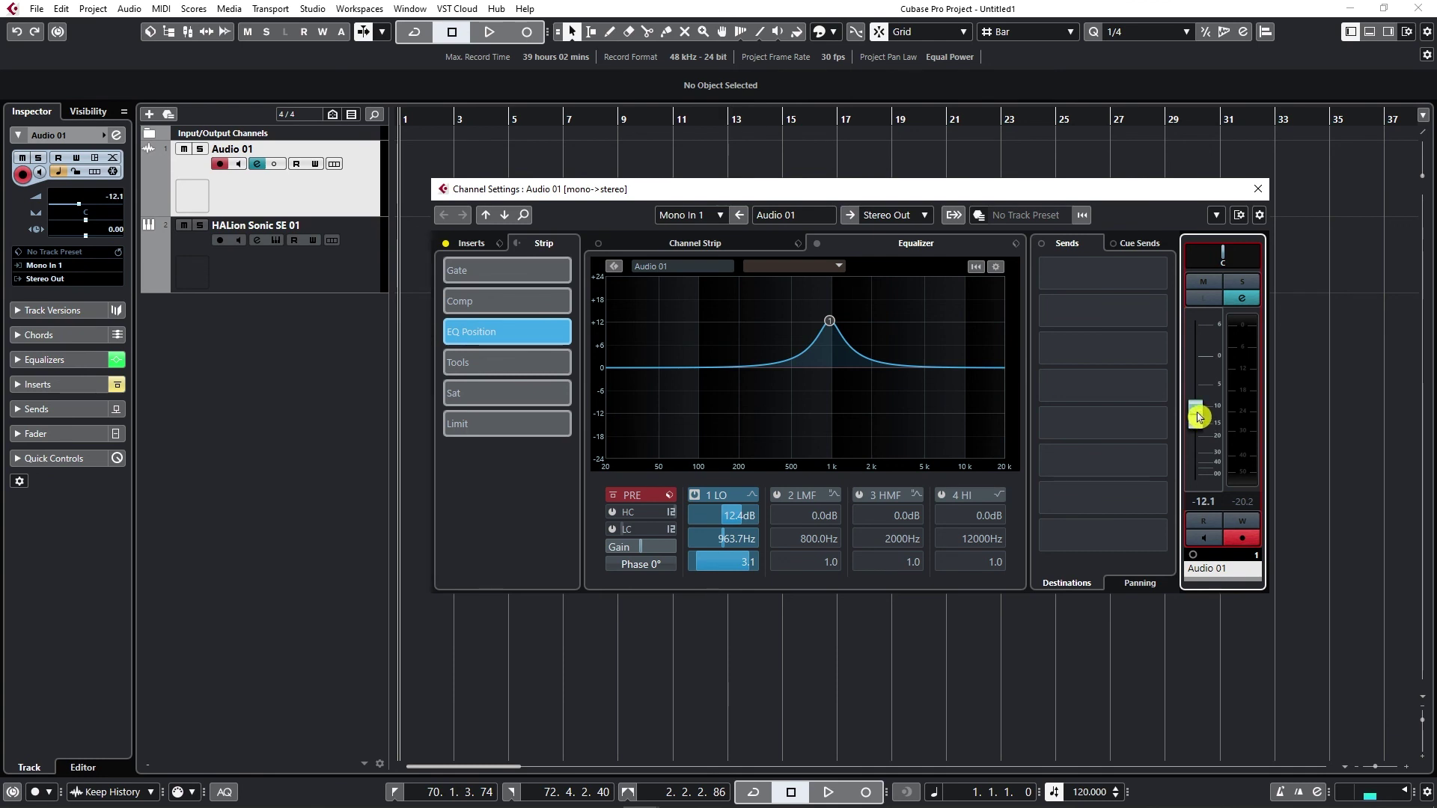
{"action": "left_click", "coordinate": [1198, 417], "text": "ctrl"}
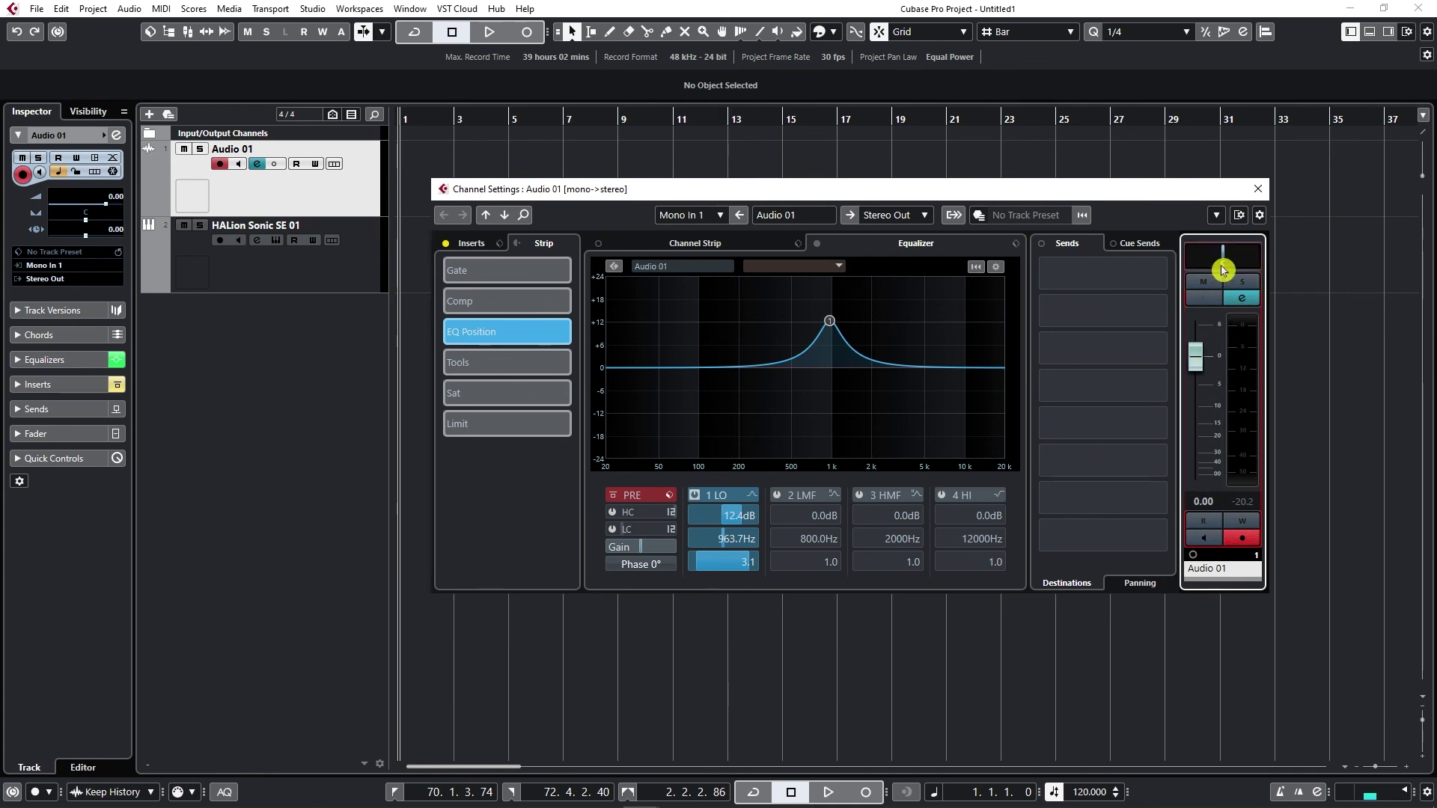
{"action": "left_click_drag", "start_coordinate": [1170, 187], "coordinate": [1138, 137]}
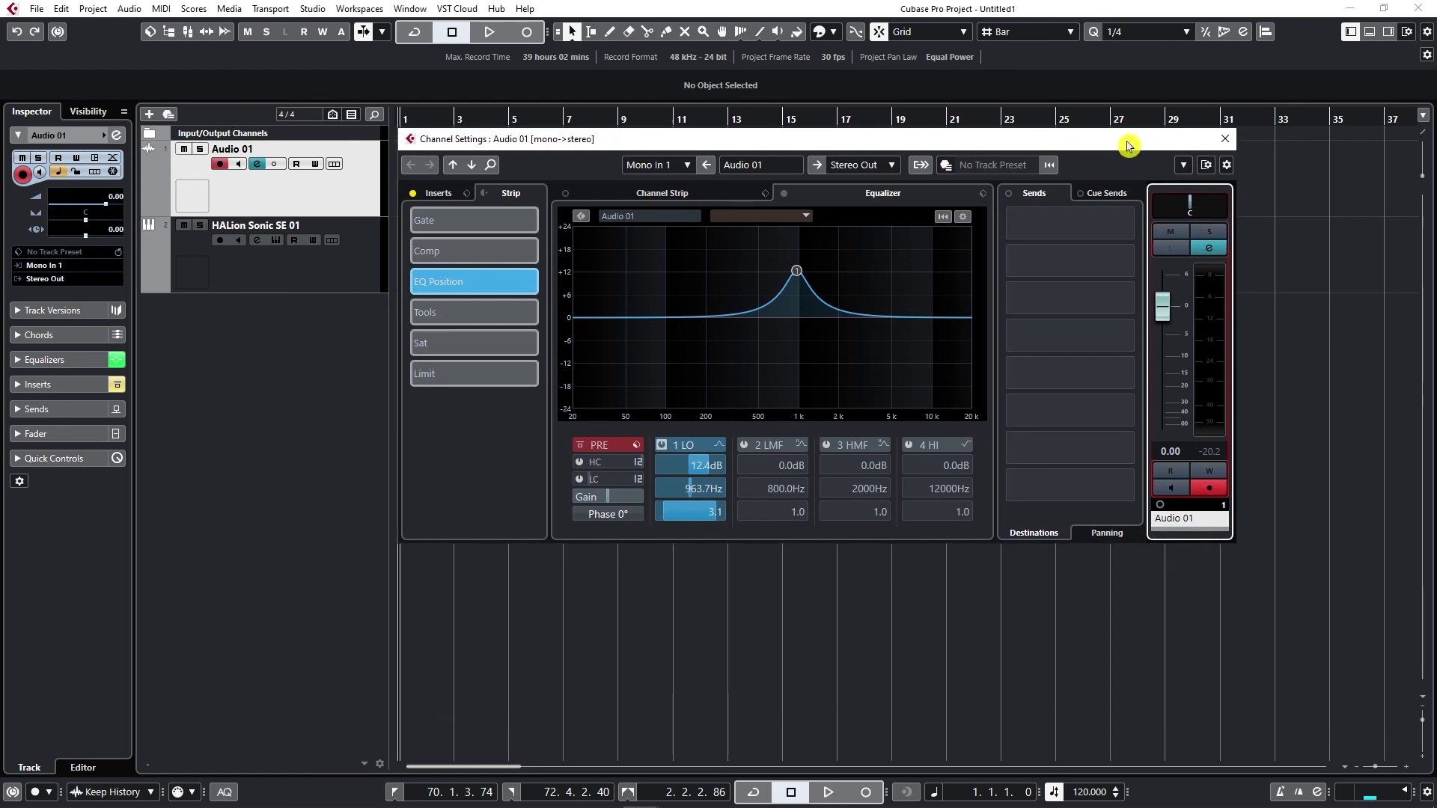
{"action": "mouse_move", "coordinate": [1193, 205]}
{"action": "left_mouse_down"}
{"action": "mouse_move", "coordinate": [1153, 205]}
{"action": "mouse_move", "coordinate": [1225, 205]}
{"action": "mouse_move", "coordinate": [1200, 206]}
{"action": "left_mouse_up"}
{"action": "left_click", "coordinate": [1197, 207]}
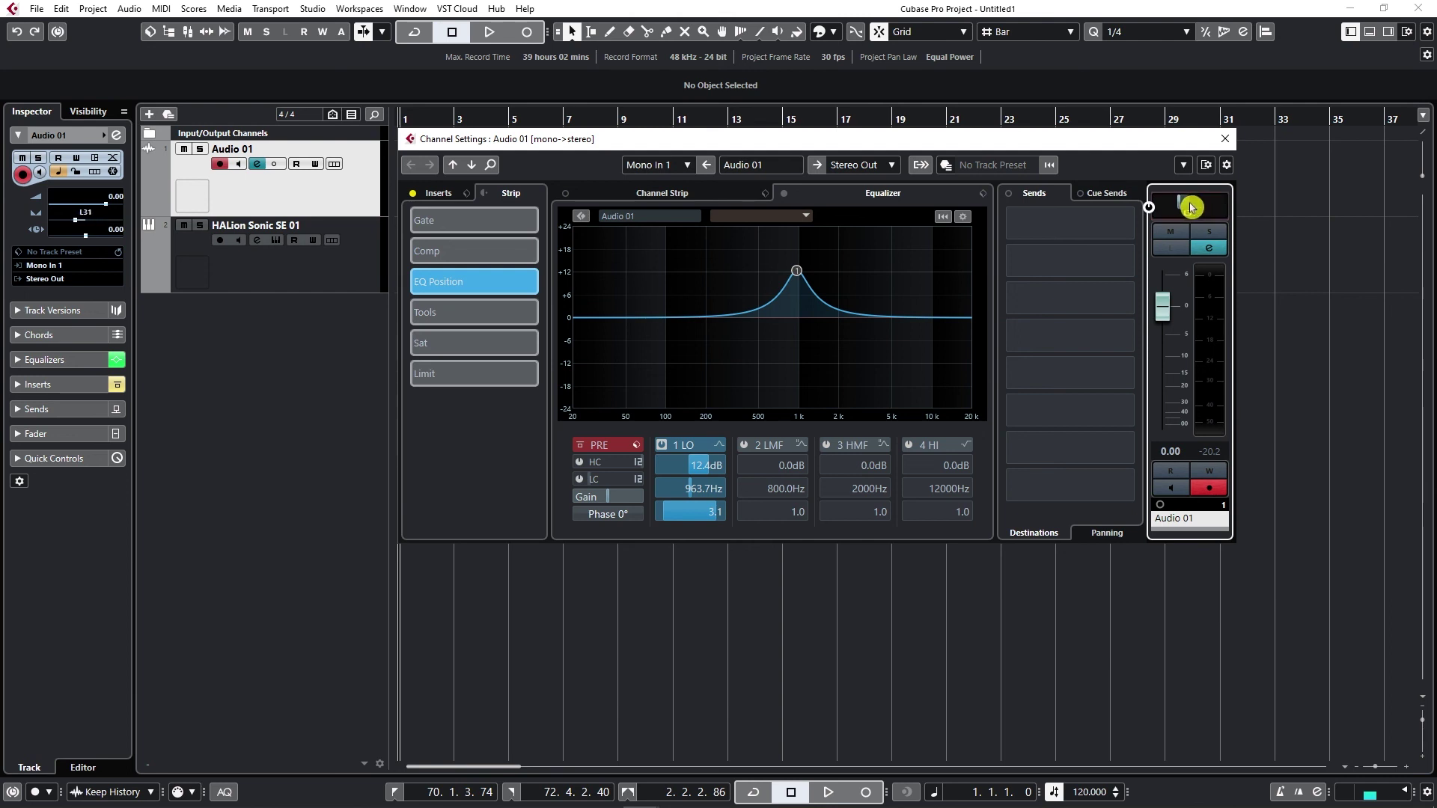
{"action": "left_click", "coordinate": [1192, 207], "text": "ctrl"}
{"action": "left_click_drag", "start_coordinate": [1114, 142], "coordinate": [1138, 202]}
{"action": "left_click_drag", "start_coordinate": [933, 200], "coordinate": [913, 184]}
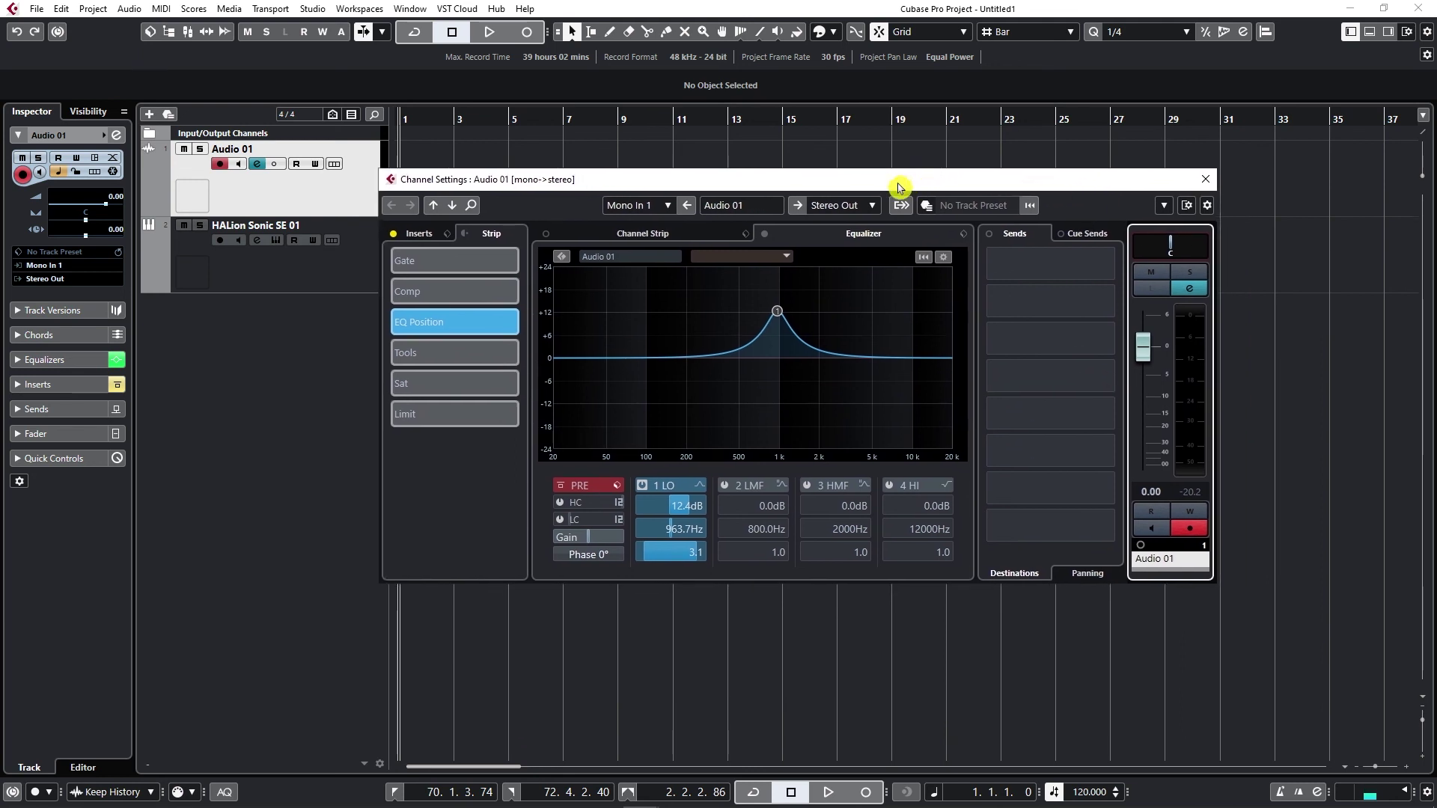
{"action": "left_click", "coordinate": [1206, 205]}
{"action": "left_click", "coordinate": [1190, 212]}
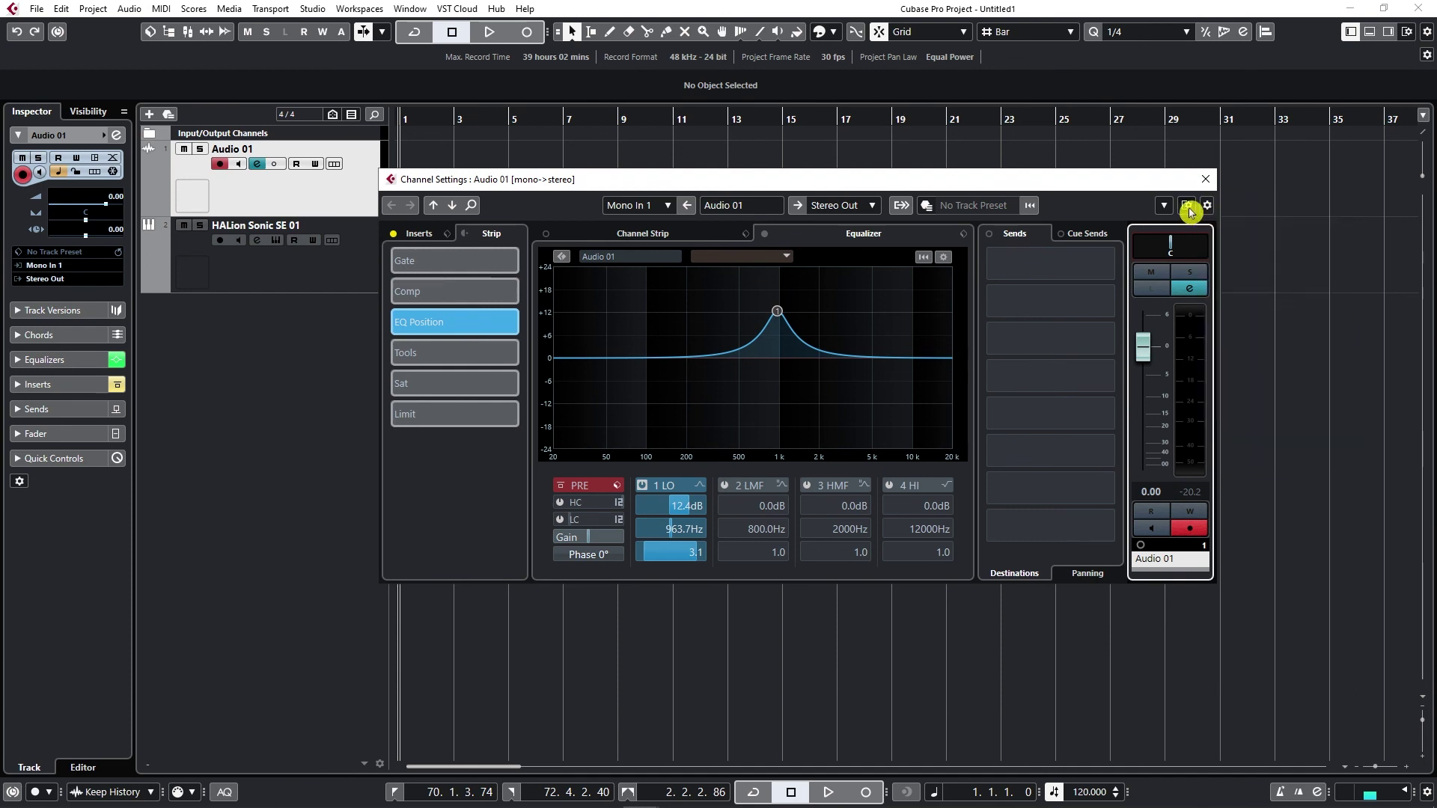
{"action": "left_click", "coordinate": [1188, 208]}
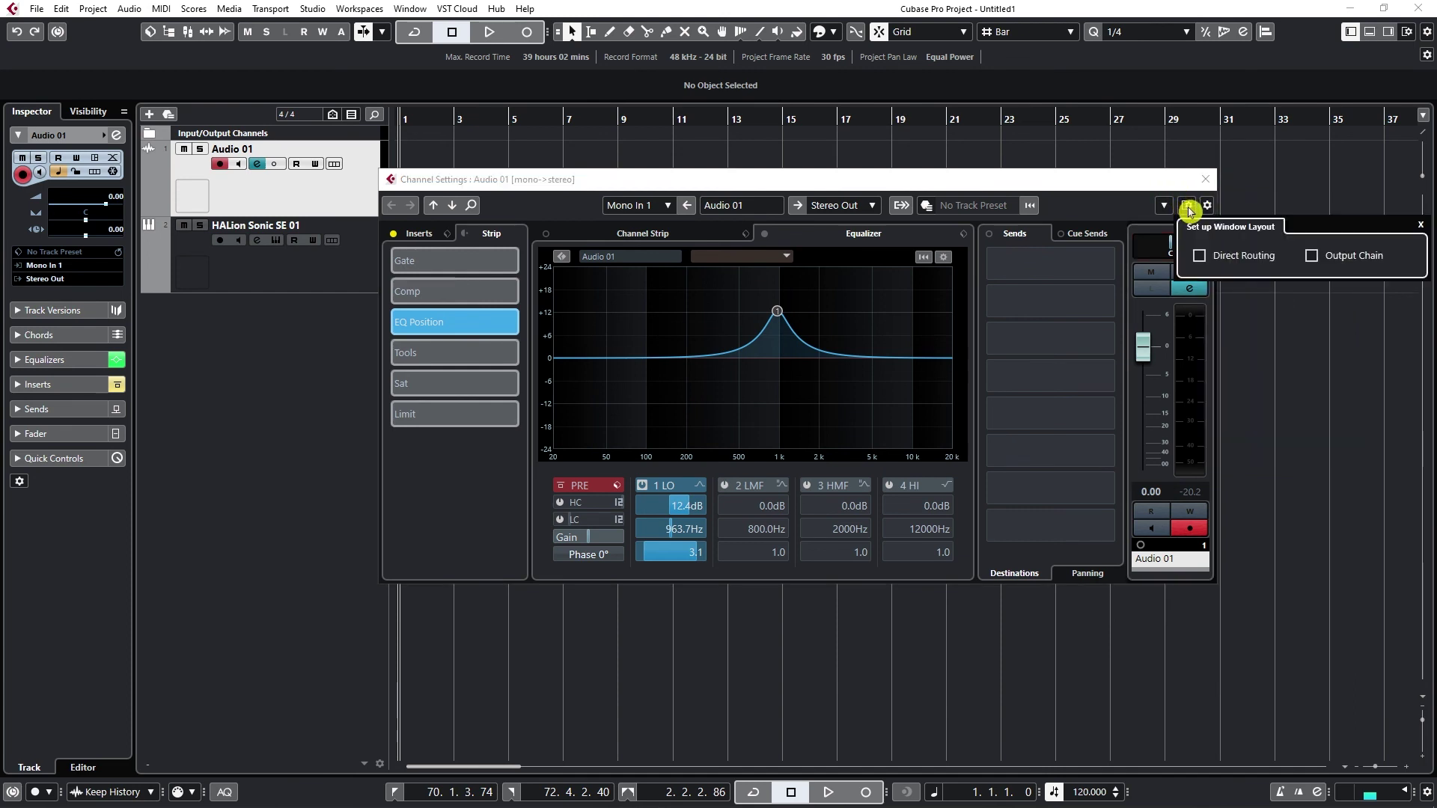
{"action": "left_click", "coordinate": [1312, 257]}
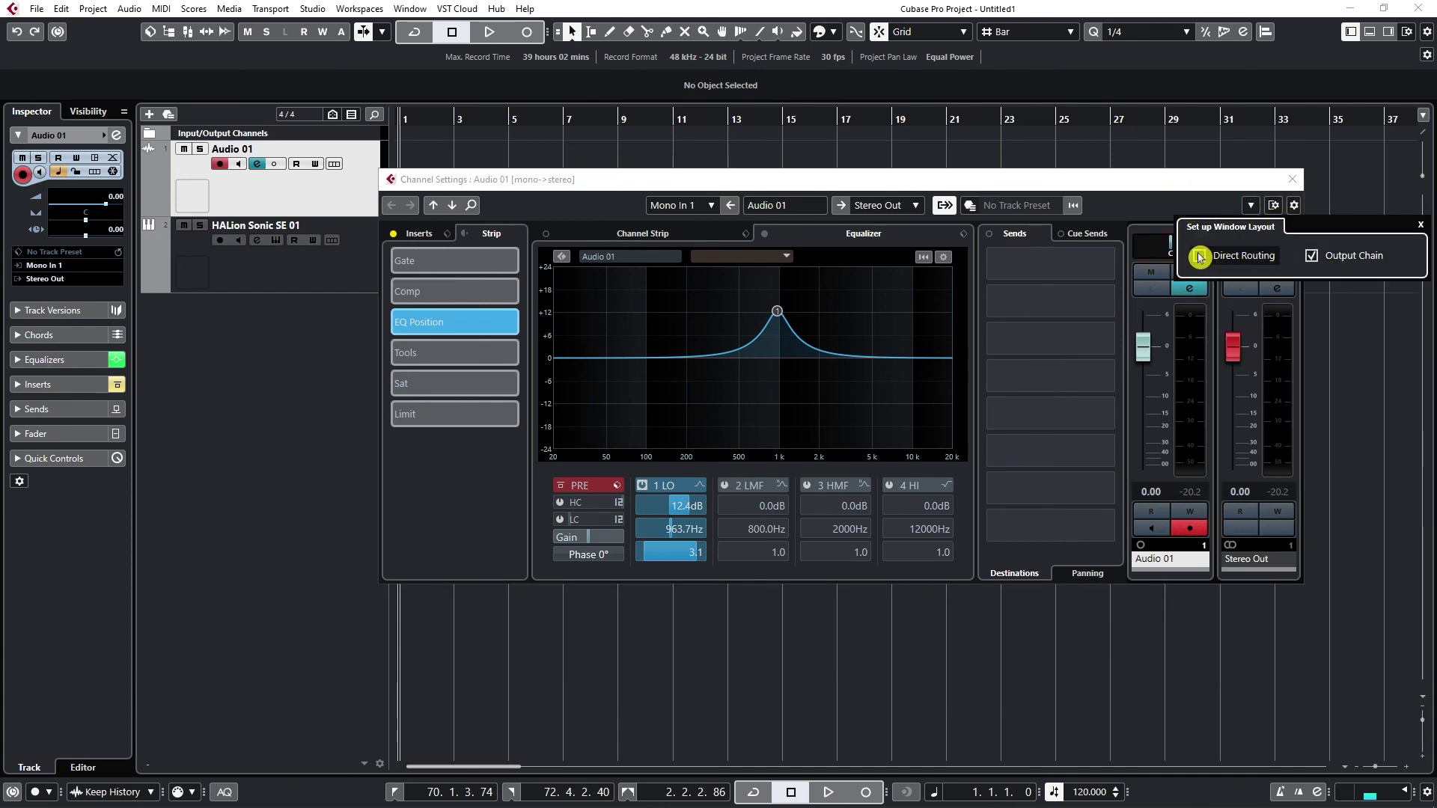
{"action": "left_click", "coordinate": [1200, 256]}
{"action": "left_click", "coordinate": [1313, 256]}
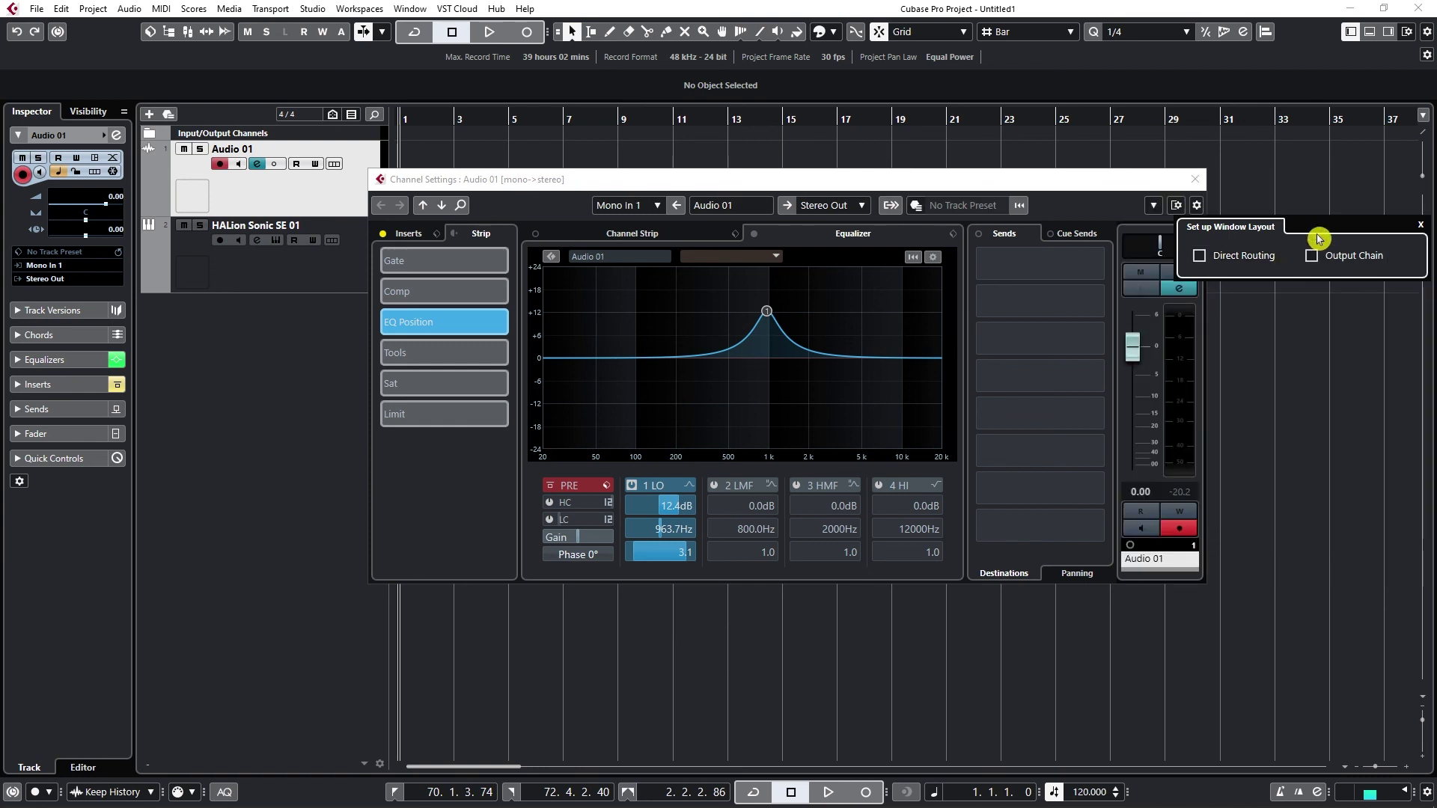
{"action": "left_click", "coordinate": [1137, 186]}
{"action": "left_click_drag", "start_coordinate": [1112, 186], "coordinate": [1106, 169]}
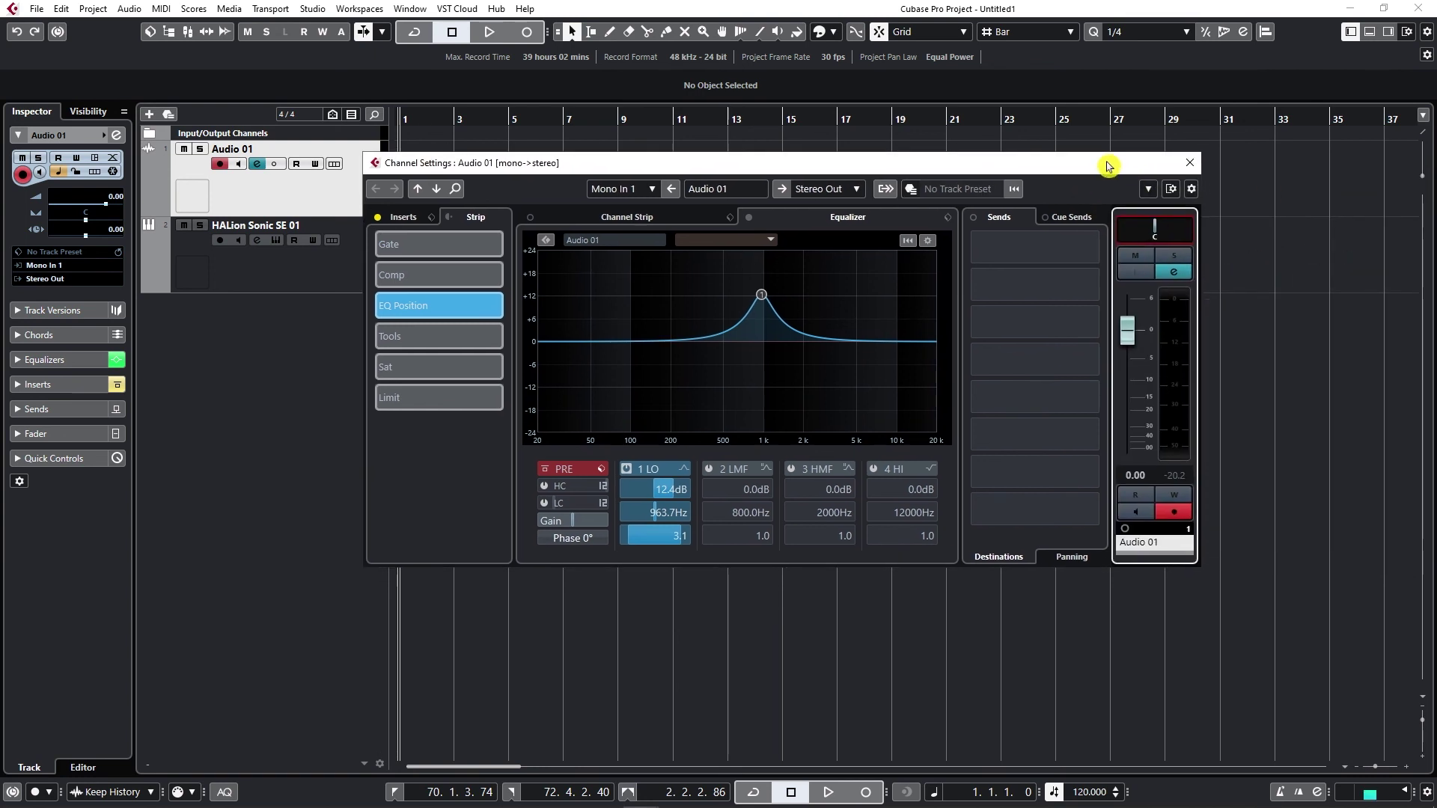